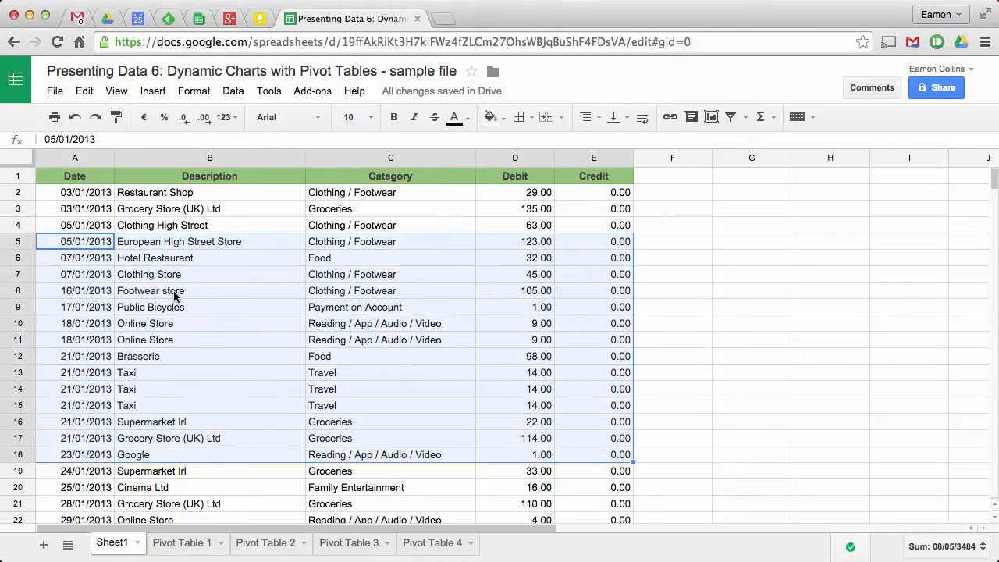
Examine the transaction data in the Date, Description, Category, Debit and Credit columns and the empty columns F and G beside them.
{"action": "left_click", "coordinate": [148, 294]}
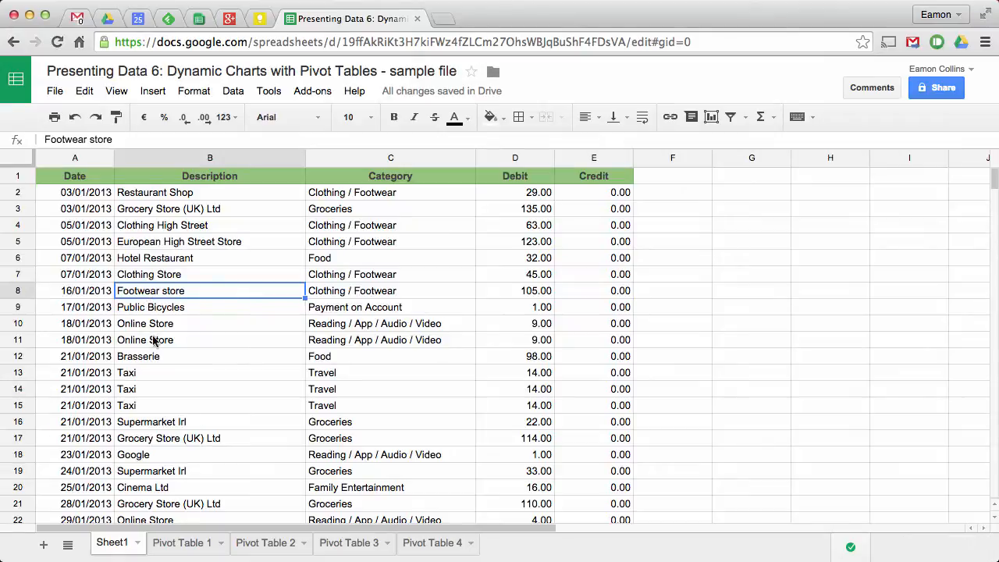
{"action": "left_click", "coordinate": [382, 296]}
{"action": "left_click", "coordinate": [81, 312]}
{"action": "left_click", "coordinate": [92, 372]}
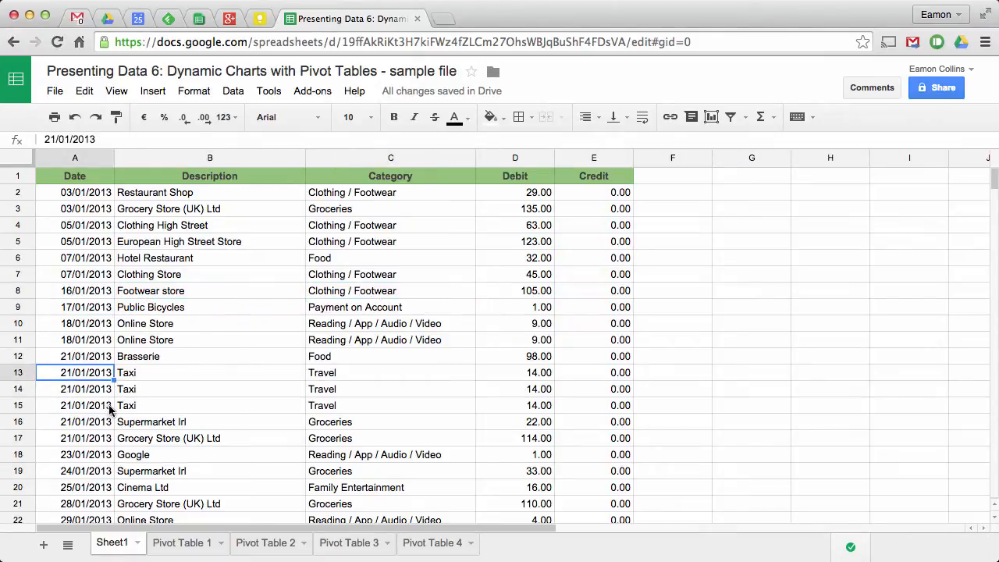
{"action": "left_click_drag", "start_coordinate": [515, 241], "coordinate": [542, 385]}
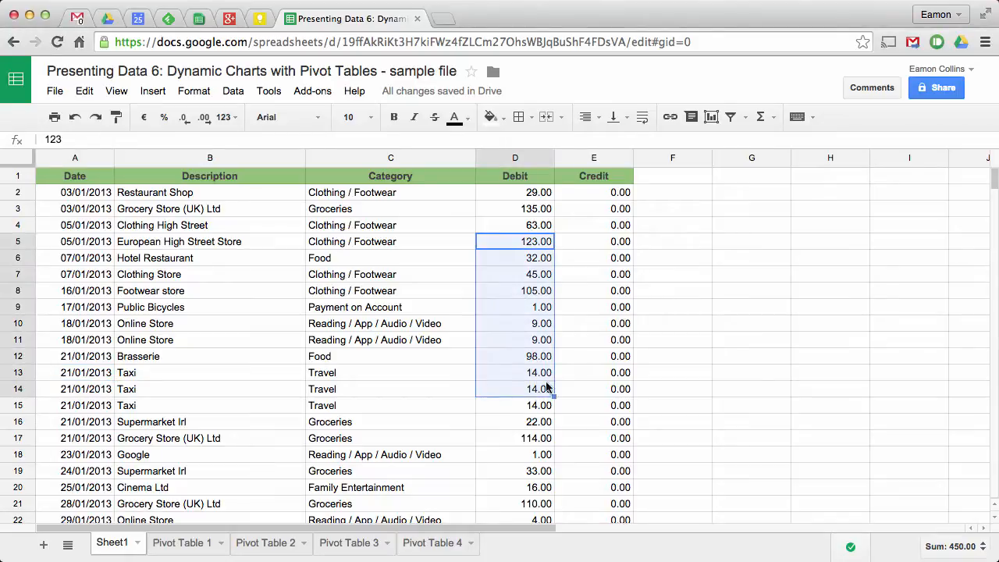
{"action": "left_click_drag", "start_coordinate": [613, 244], "coordinate": [616, 430]}
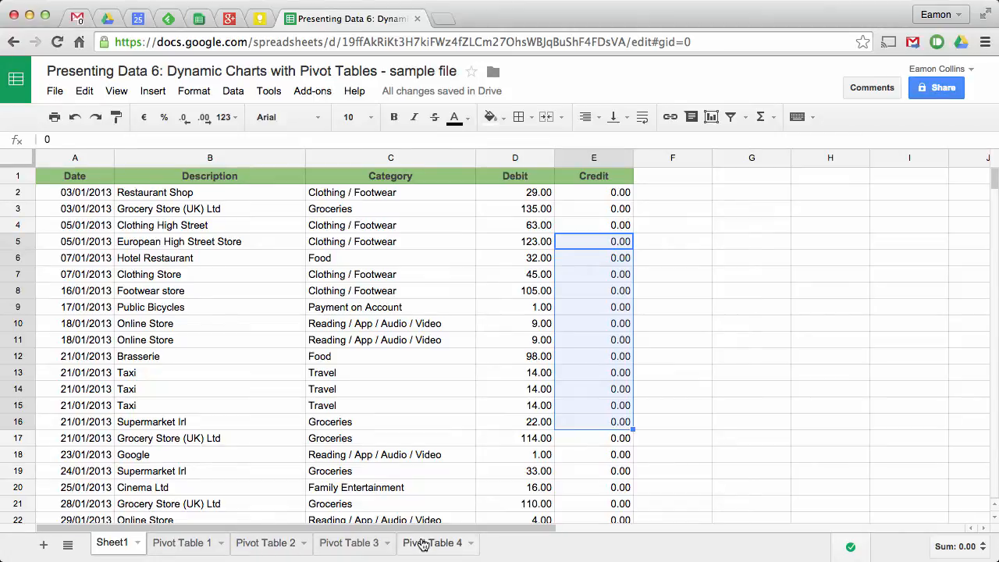
{"action": "left_click", "coordinate": [668, 180]}
{"action": "left_click_drag", "start_coordinate": [669, 193], "coordinate": [690, 421]}
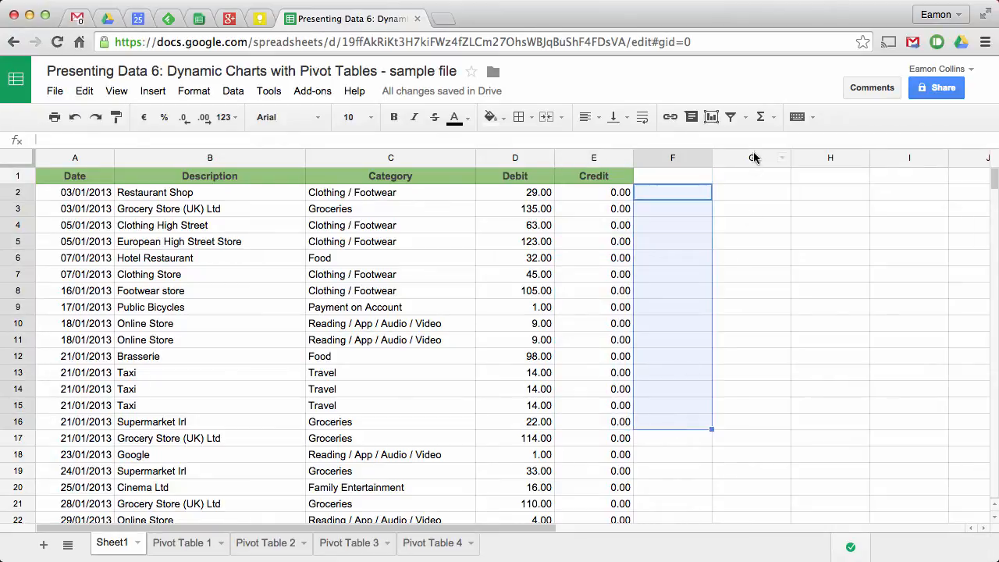
{"action": "left_click", "coordinate": [752, 176]}
{"action": "left_click_drag", "start_coordinate": [753, 194], "coordinate": [752, 206]}
Add the column headers Month in F1 and Year in G1.
{"action": "left_click", "coordinate": [682, 176]}
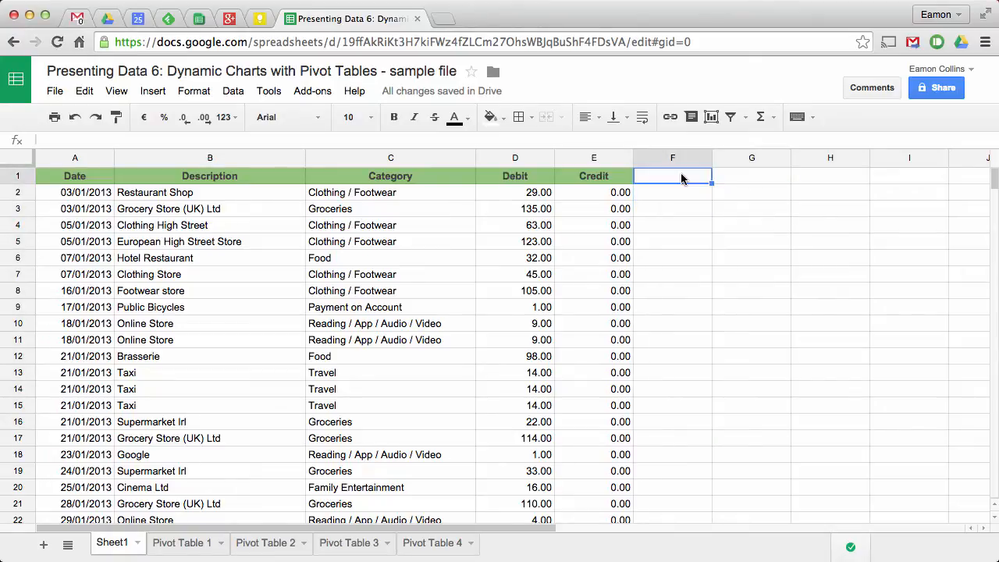
{"action": "type", "text": "Month"}
{"action": "key", "text": "Tab"}
{"action": "type", "text": "Ye"}
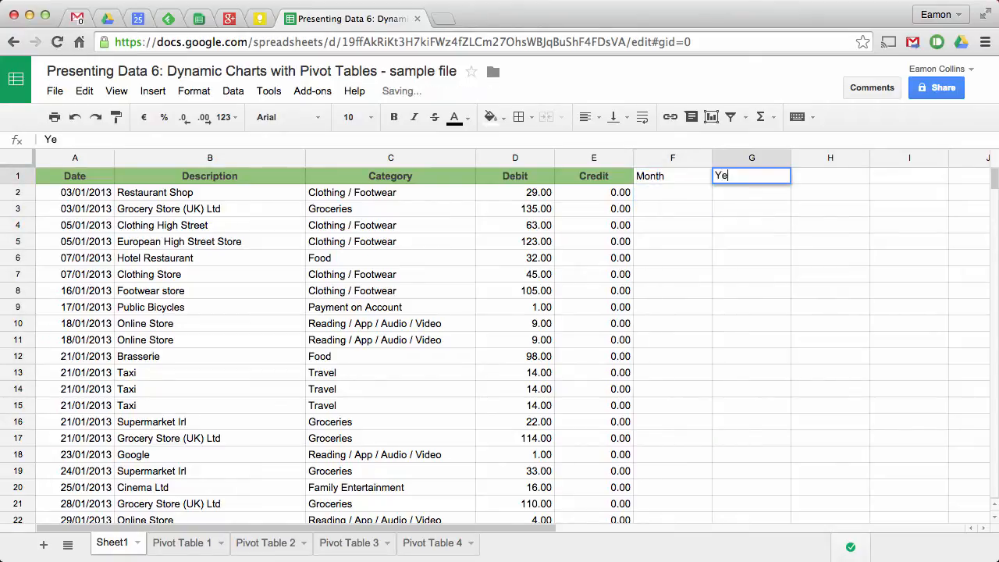
{"action": "key", "text": "Return"}
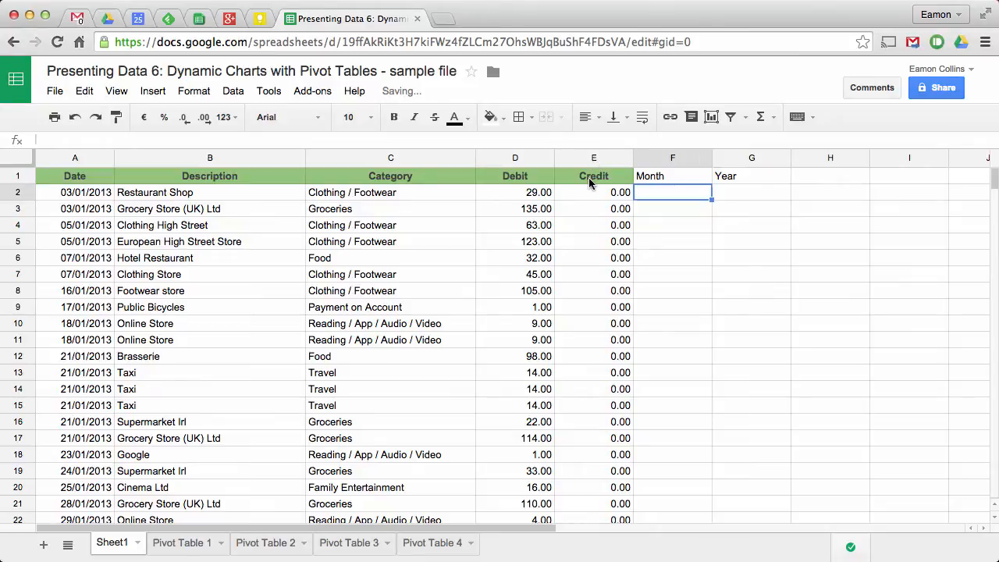
Copy the formatting of the Credit header onto the Month and Year headers with Paint format.
{"action": "left_click", "coordinate": [590, 177]}
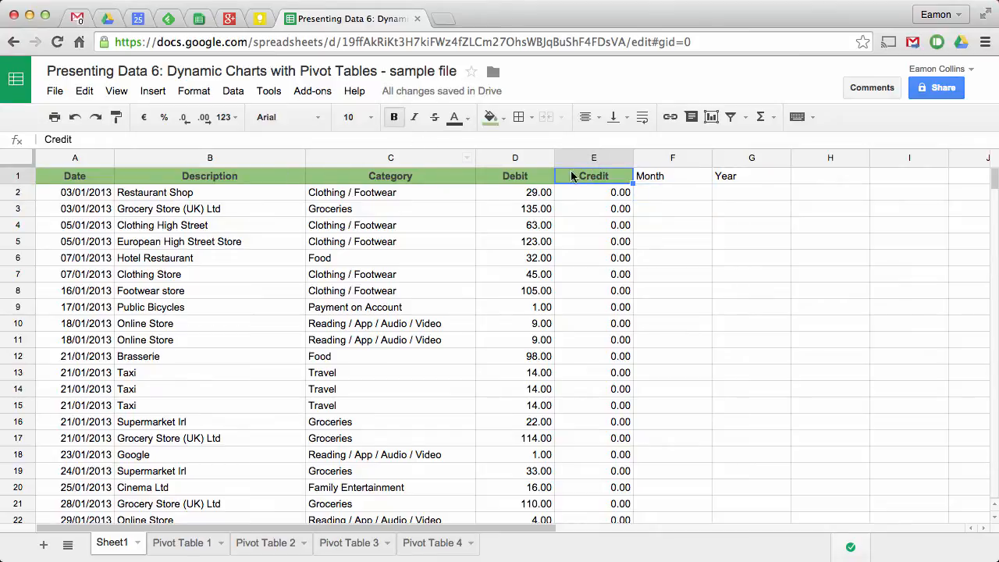
{"action": "left_click", "coordinate": [117, 118]}
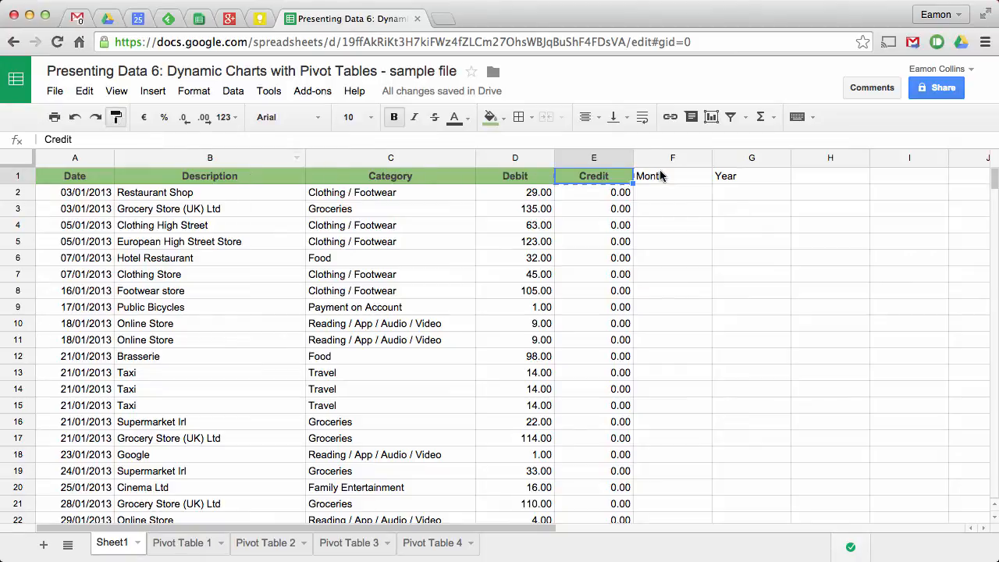
{"action": "left_click_drag", "start_coordinate": [662, 178], "coordinate": [767, 188]}
Enter the formula =month(A2) in F2 to extract the month from the date.
{"action": "left_click", "coordinate": [677, 195]}
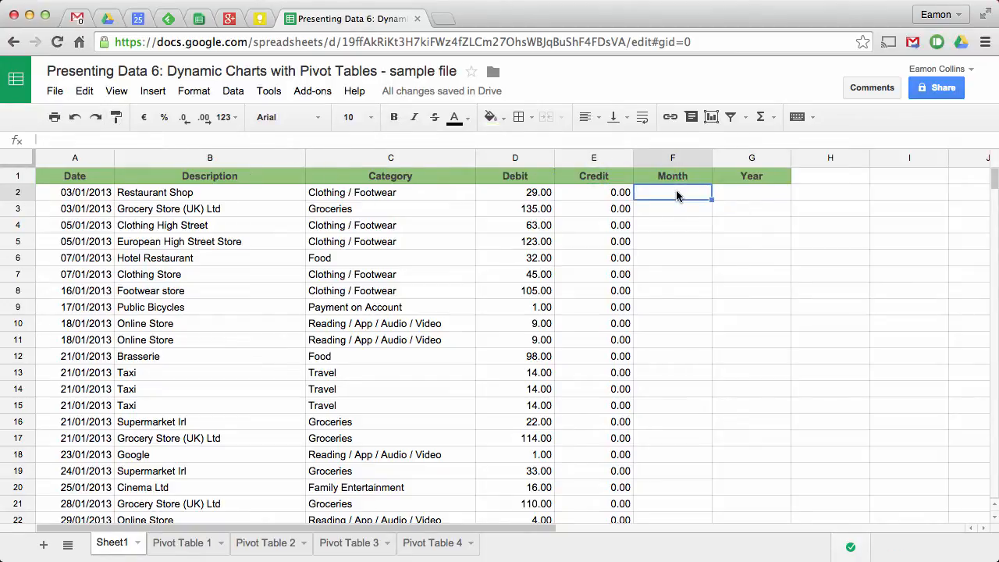
{"action": "type", "text": "="}
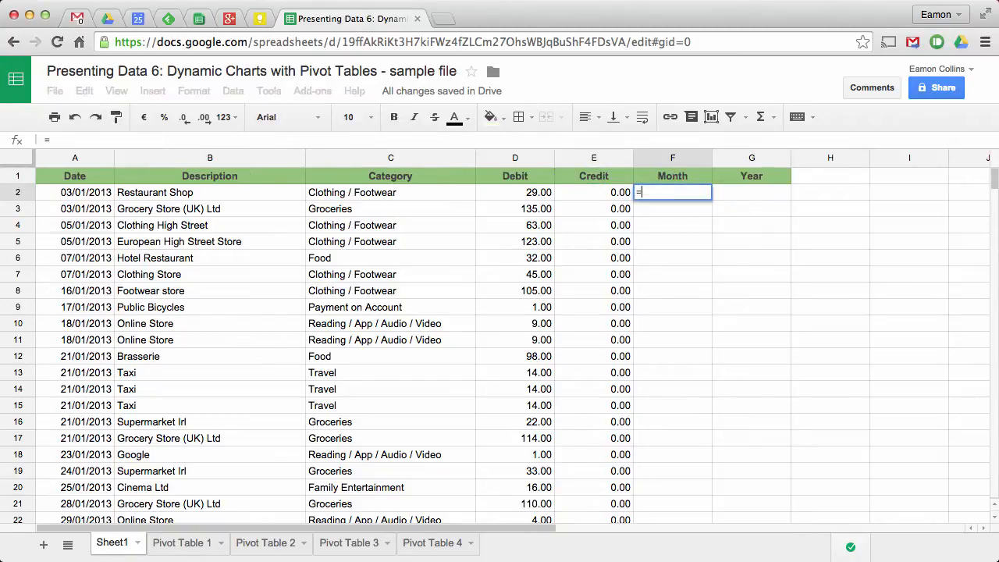
{"action": "type", "text": "mo"}
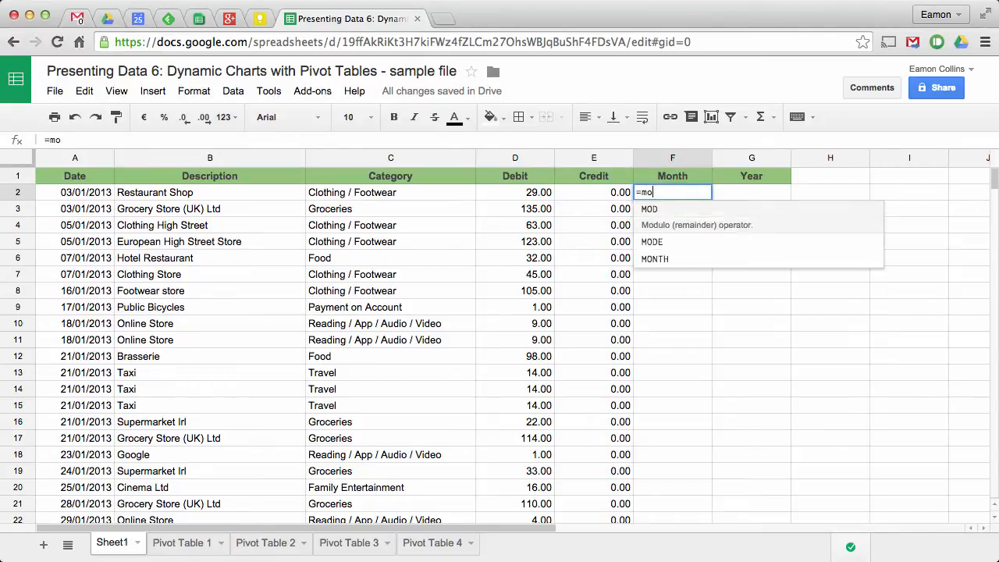
{"action": "type", "text": "nth("}
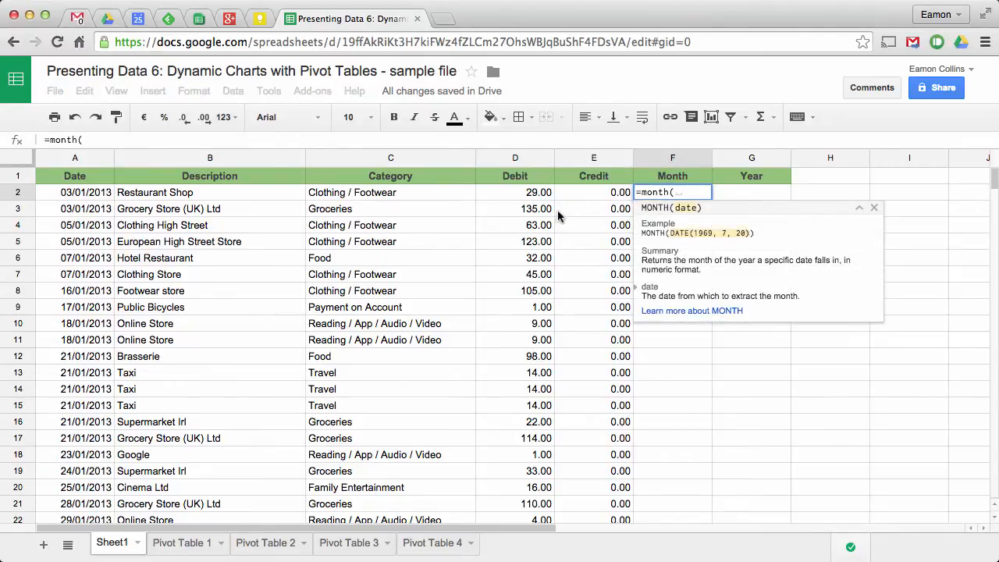
{"action": "left_click", "coordinate": [102, 197]}
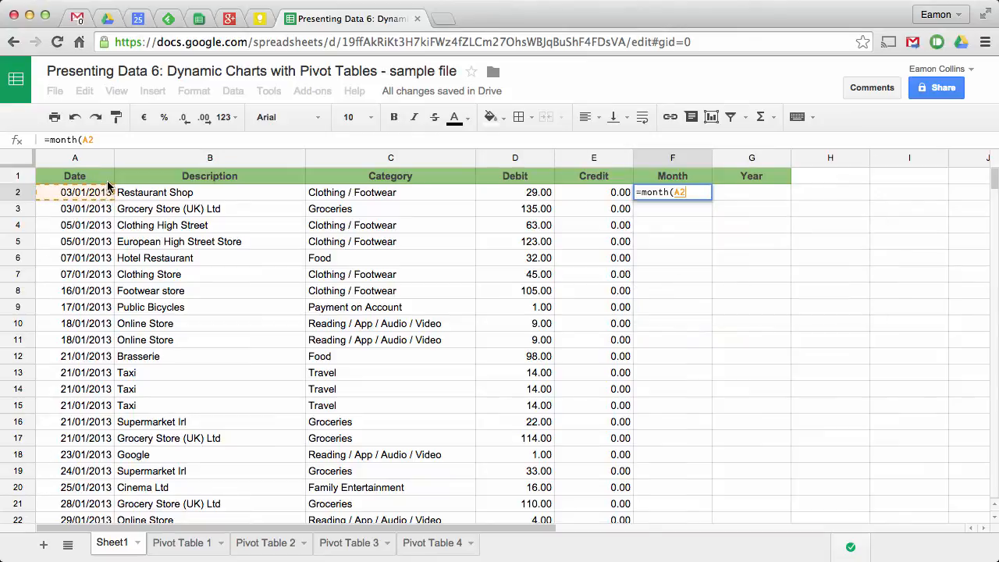
{"action": "type", "text": ")"}
Copy the month formula from F2 down the Month column to the last data row.
{"action": "left_click", "coordinate": [680, 193]}
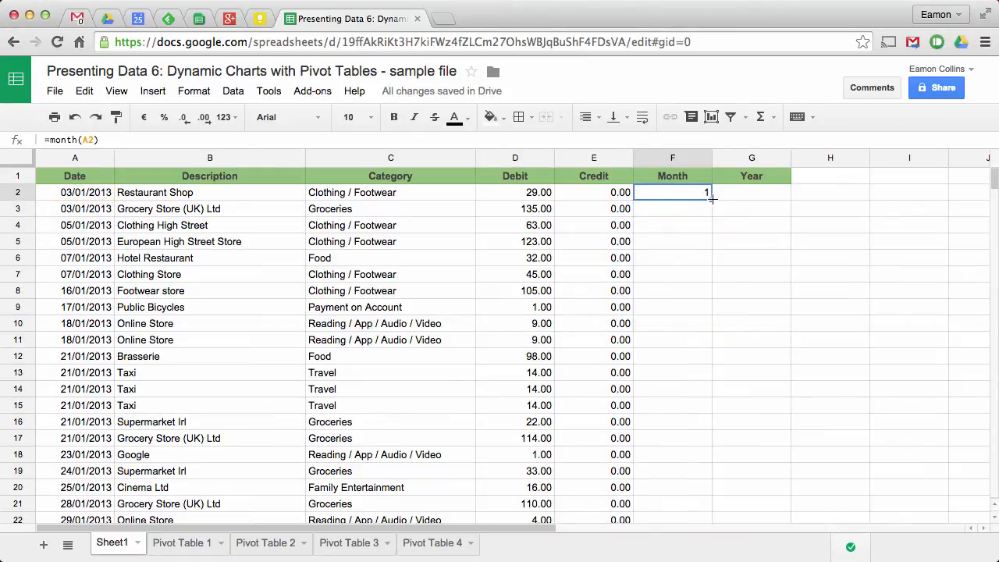
{"action": "left_click_drag", "start_coordinate": [712, 200], "coordinate": [711, 216]}
{"action": "key", "text": "super+shift+Up"}
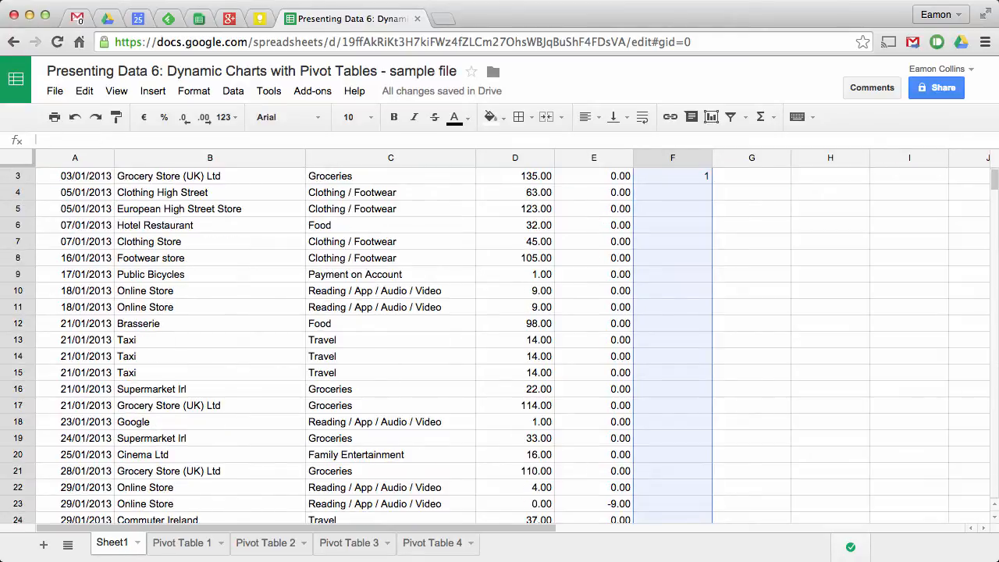
{"action": "key", "text": "ctrl+d"}
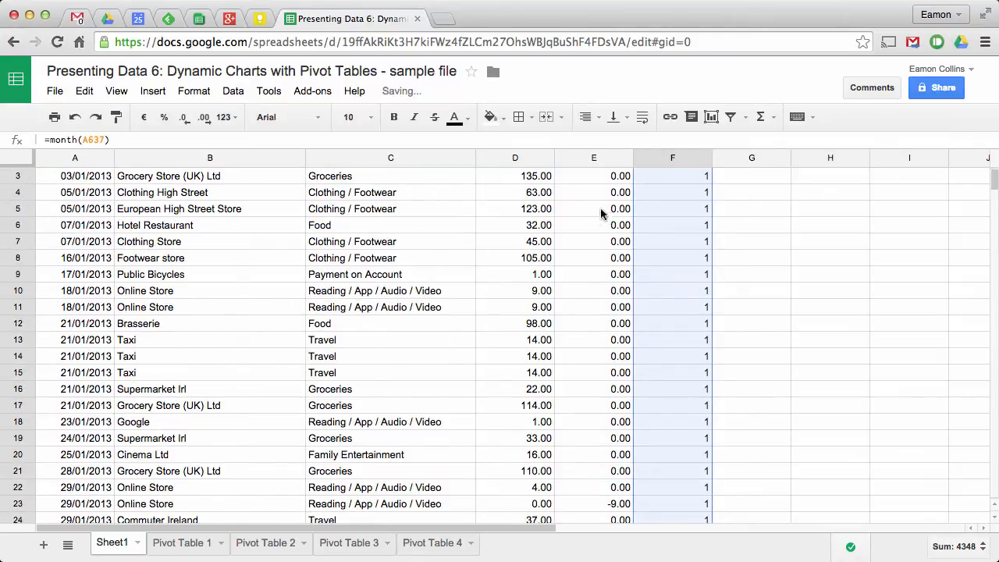
{"action": "scroll", "coordinate": [687, 323], "scroll_direction": "up", "scroll_amount": 2}
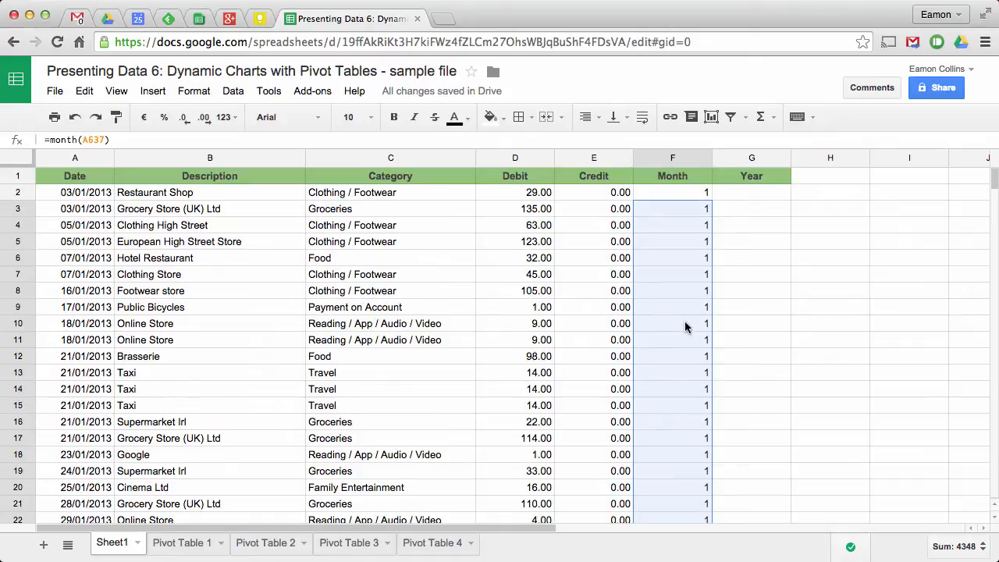
Enter the formula =year(A2) in G2 and fill it down the whole Year column.
{"action": "left_click", "coordinate": [762, 194]}
{"action": "type", "text": "="}
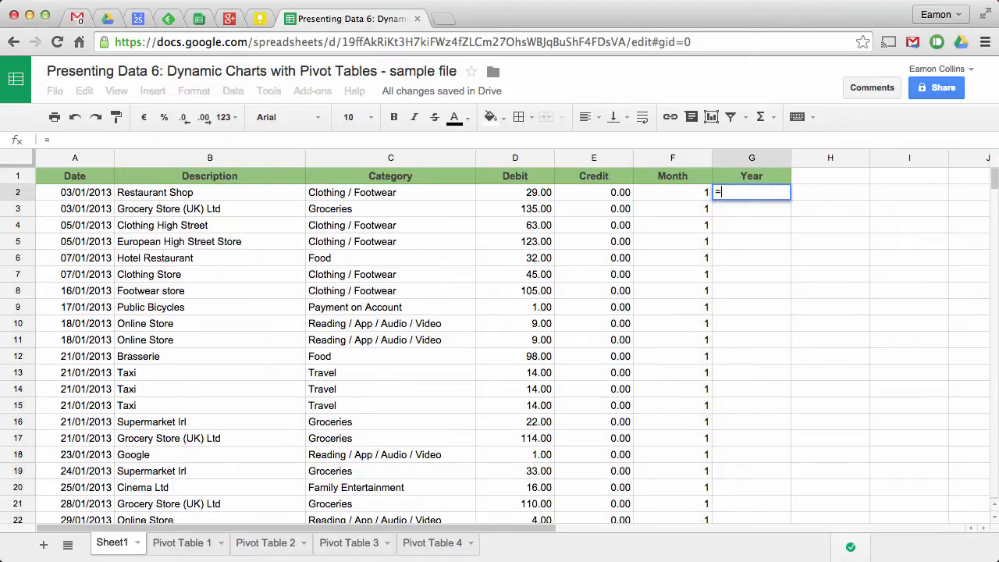
{"action": "type", "text": "ye"}
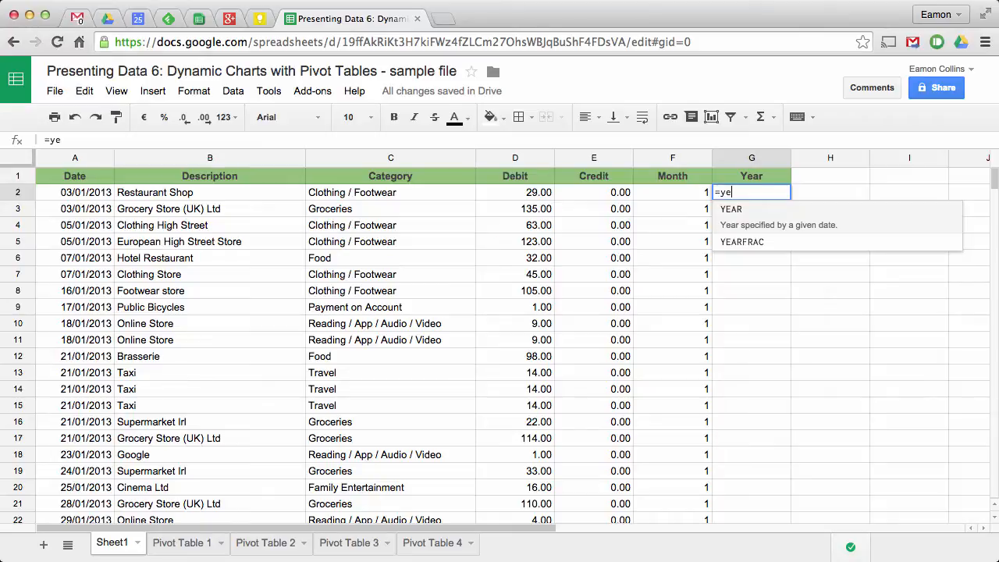
{"action": "type", "text": "ar("}
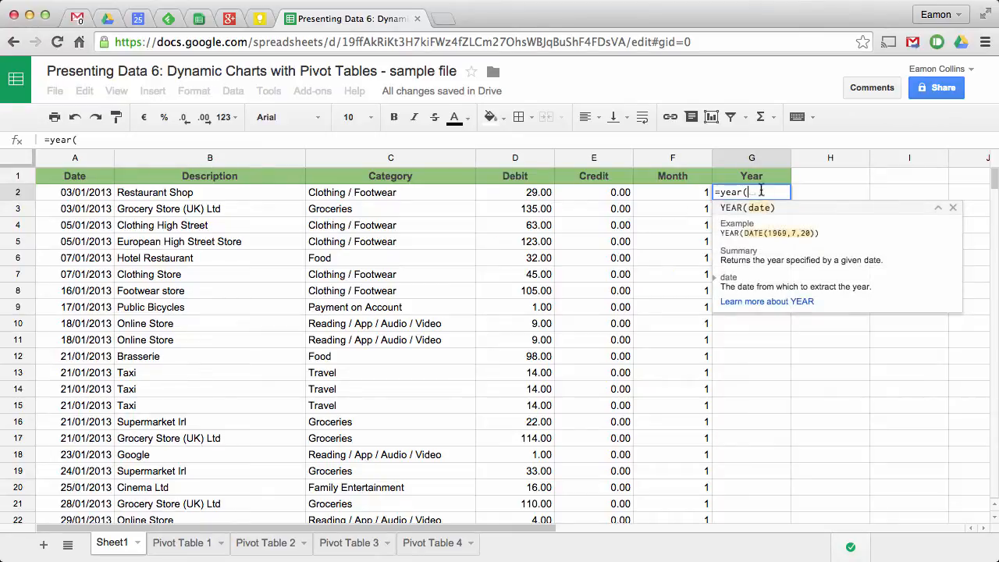
{"action": "left_click", "coordinate": [74, 192]}
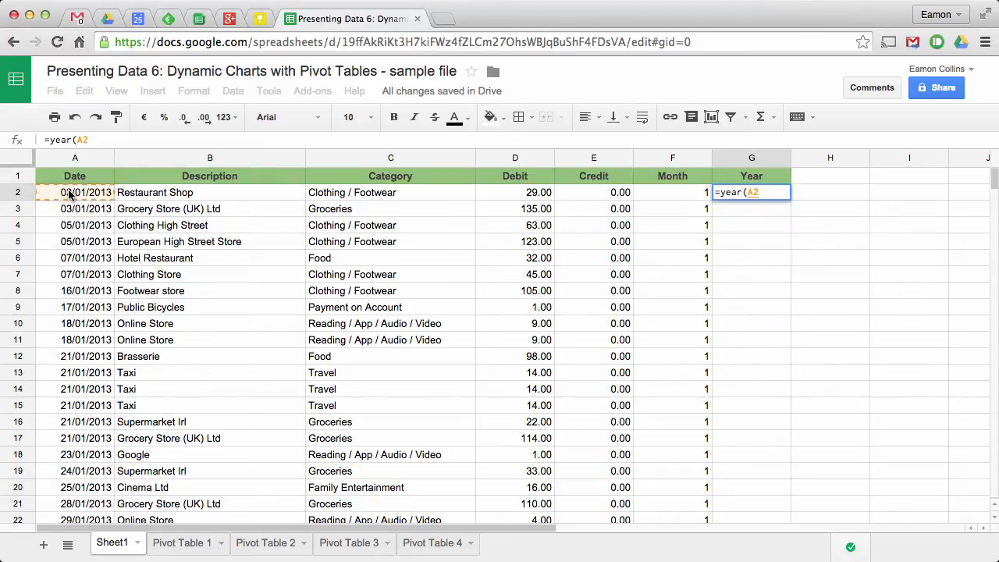
{"action": "type", "text": ")"}
{"action": "key", "text": "Return"}
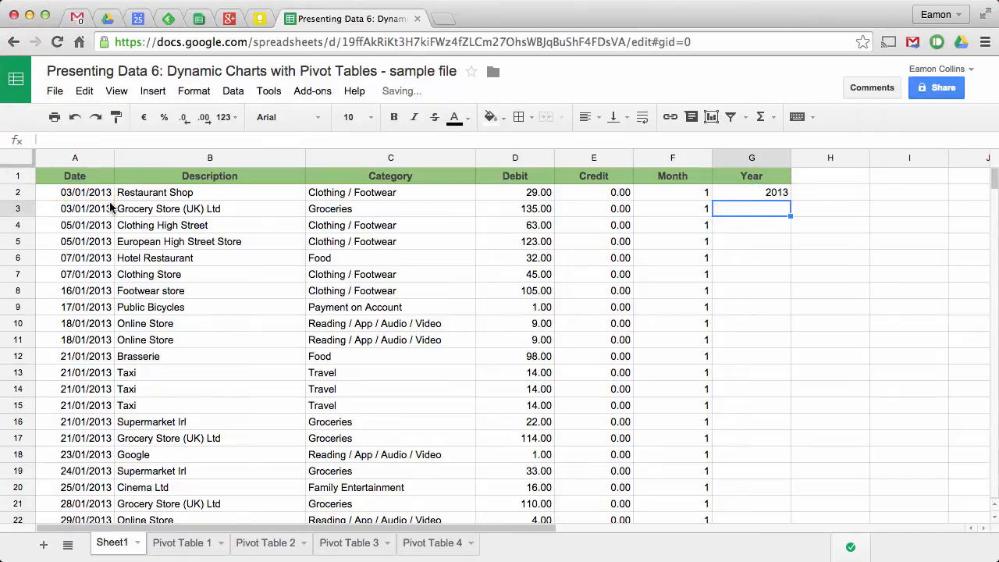
{"action": "left_click", "coordinate": [770, 195]}
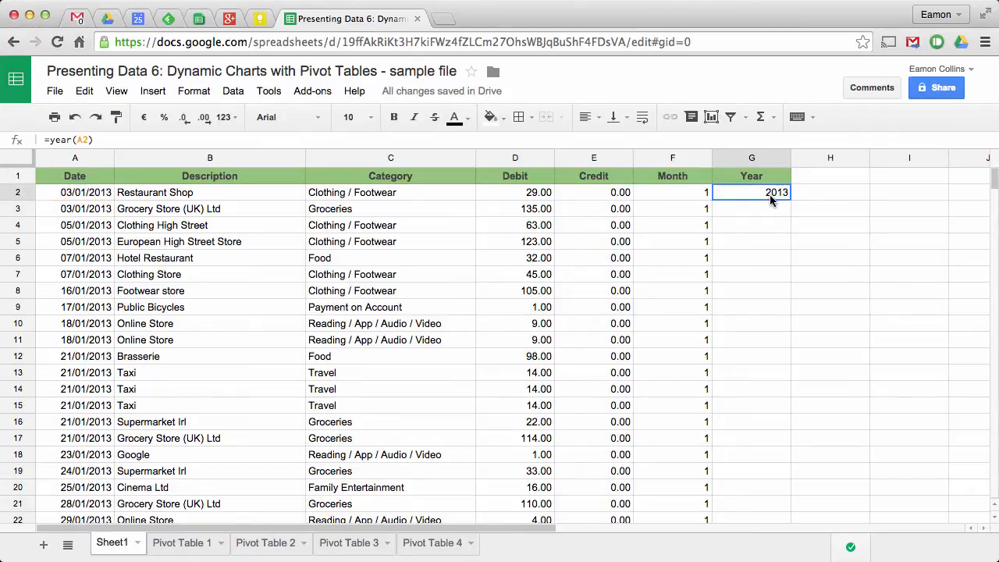
{"action": "double_click", "coordinate": [789, 200]}
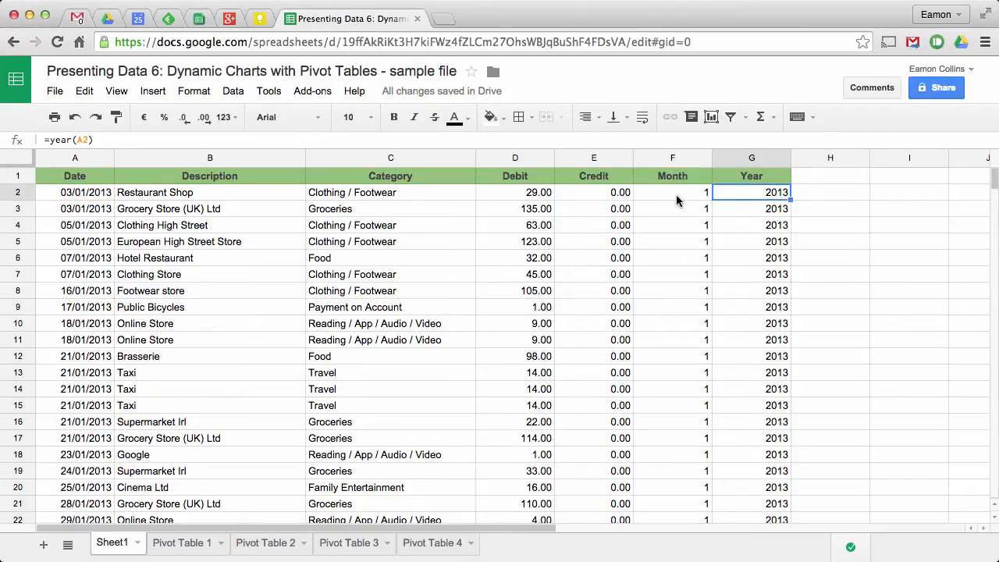
{"action": "left_click_drag", "start_coordinate": [677, 201], "coordinate": [685, 288]}
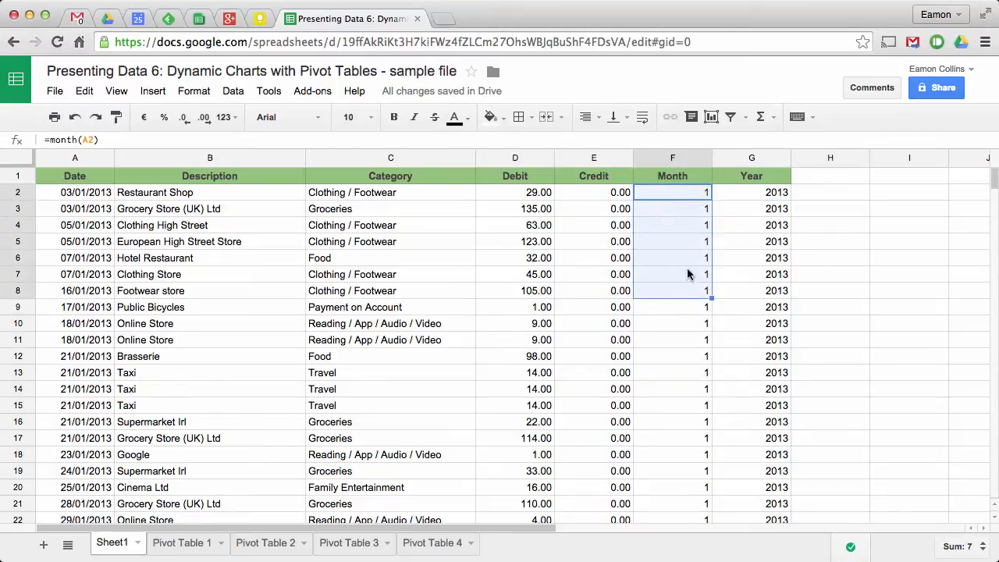
{"action": "left_click_drag", "start_coordinate": [675, 195], "coordinate": [635, 387]}
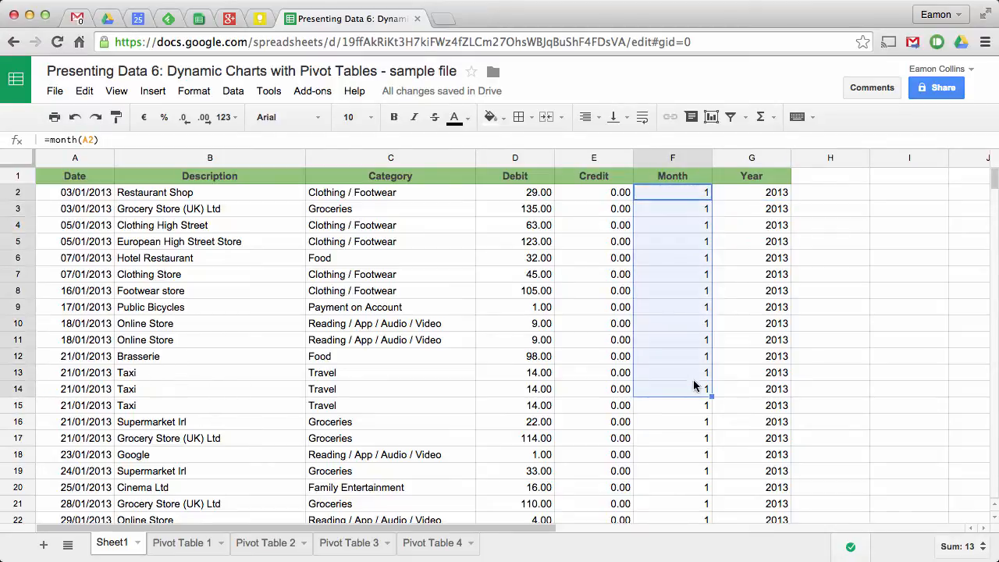
Change the formula in F2 to =choose(month(A2),"Jan","Feb","Mar","Apr","May","Jun","Jul","Aug","Sep","Oct","Nov","Dec").
{"action": "left_click", "coordinate": [675, 195]}
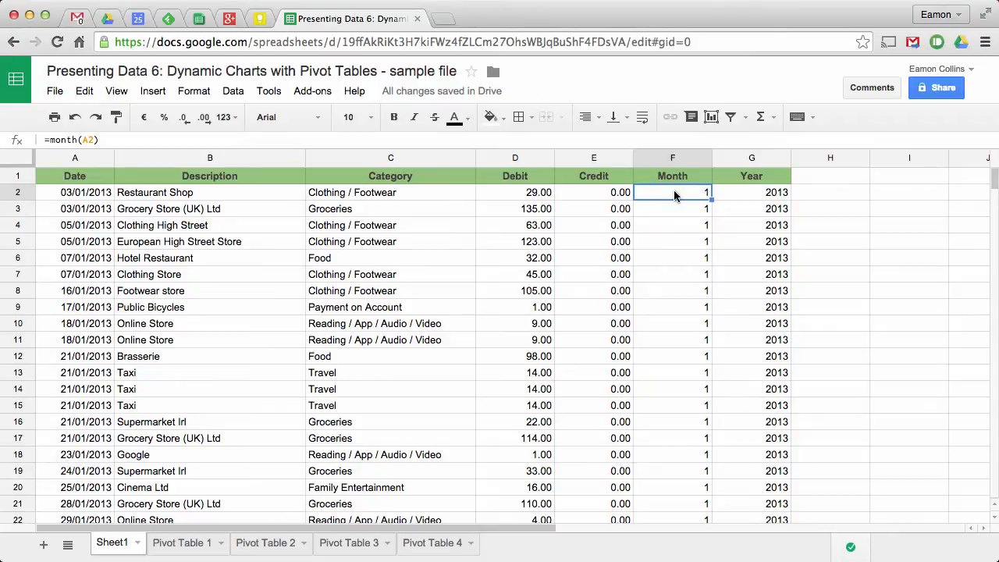
{"action": "left_click", "coordinate": [49, 139]}
{"action": "type", "text": "choo"}
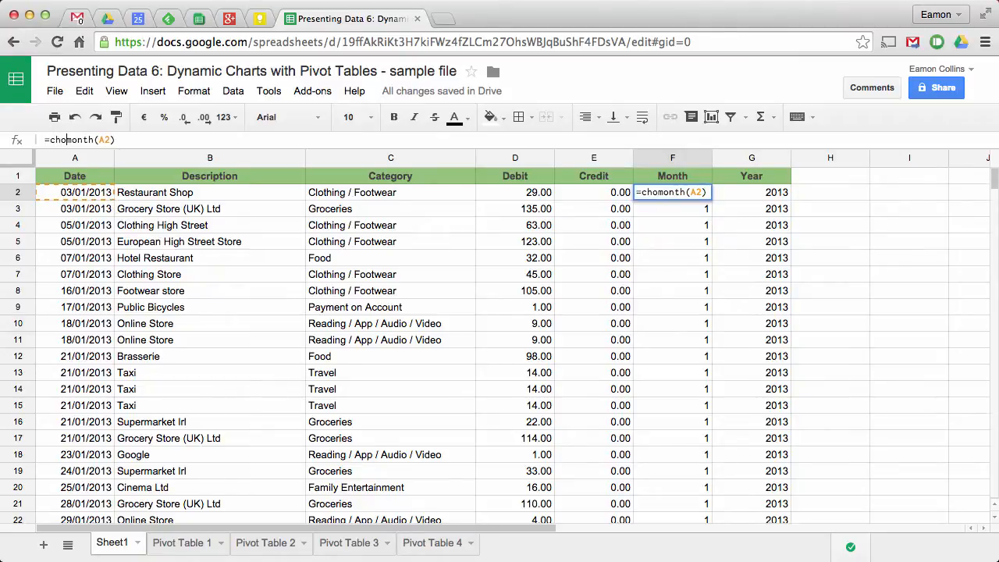
{"action": "type", "text": "se("}
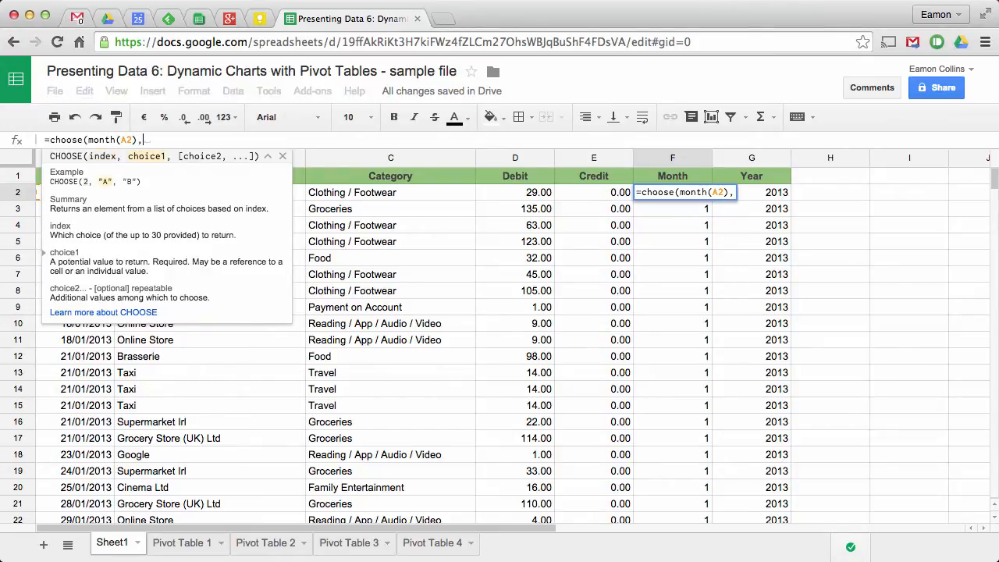
{"action": "type", "text": "\""}
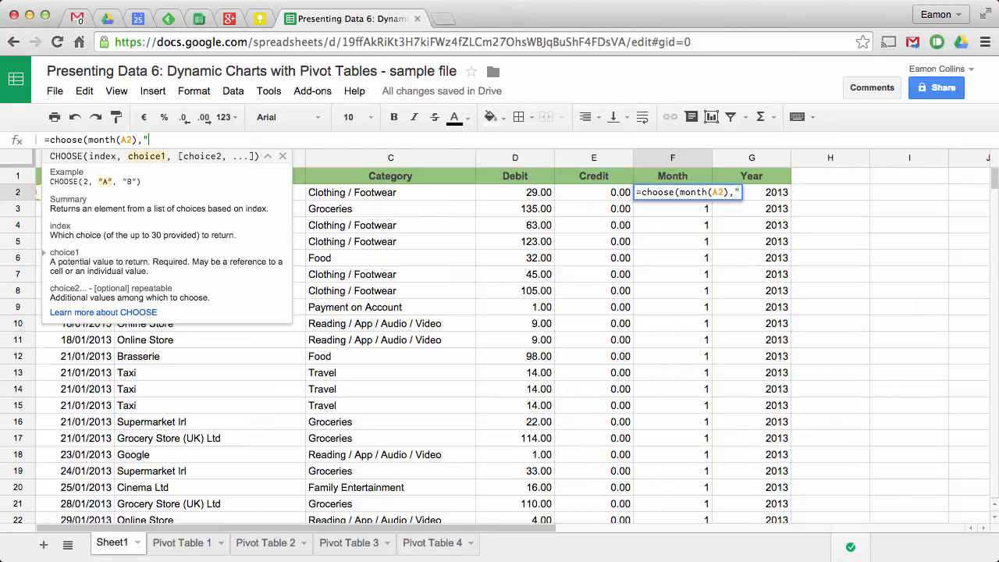
{"action": "type", "text": "Jan"}
{"action": "type", "text": "\",\"Feb\",\"Mar\",\"Apr\",\"May\",\"Jun\",\"Jul\",\"Aug\",\"Sep\",\"Oct\",\"Nov\","}
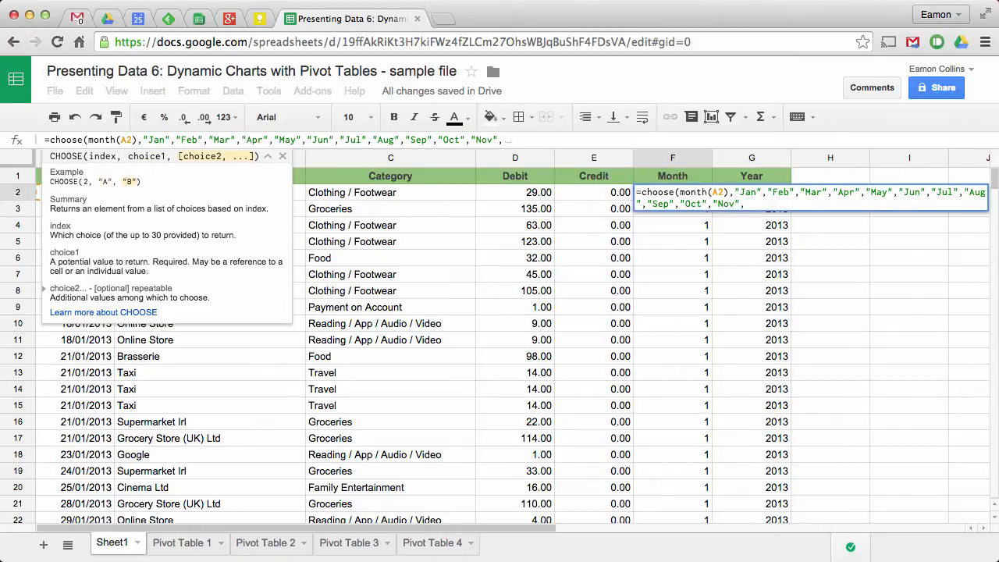
{"action": "type", "text": "\"Dec"}
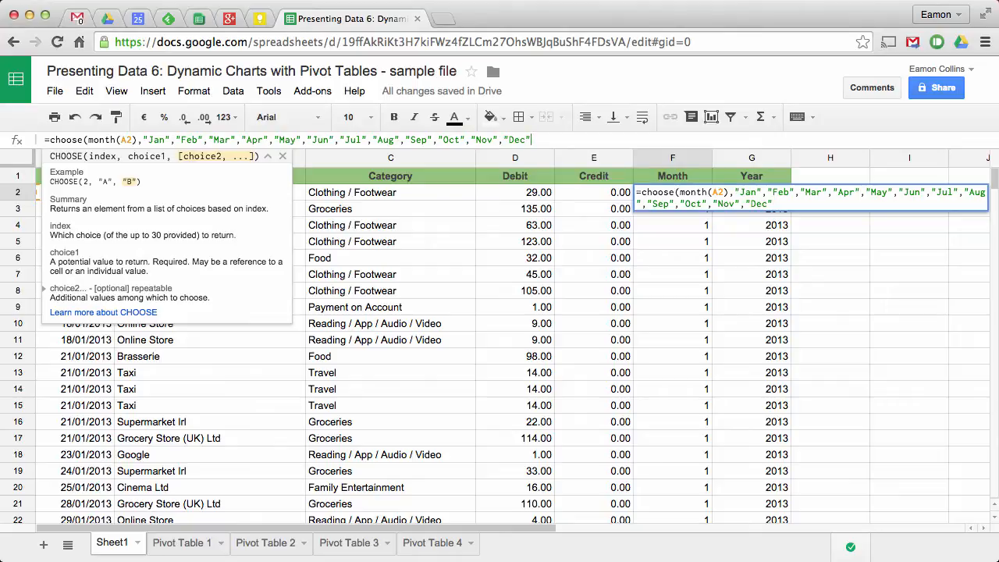
{"action": "type", "text": ",\"Dec\")"}
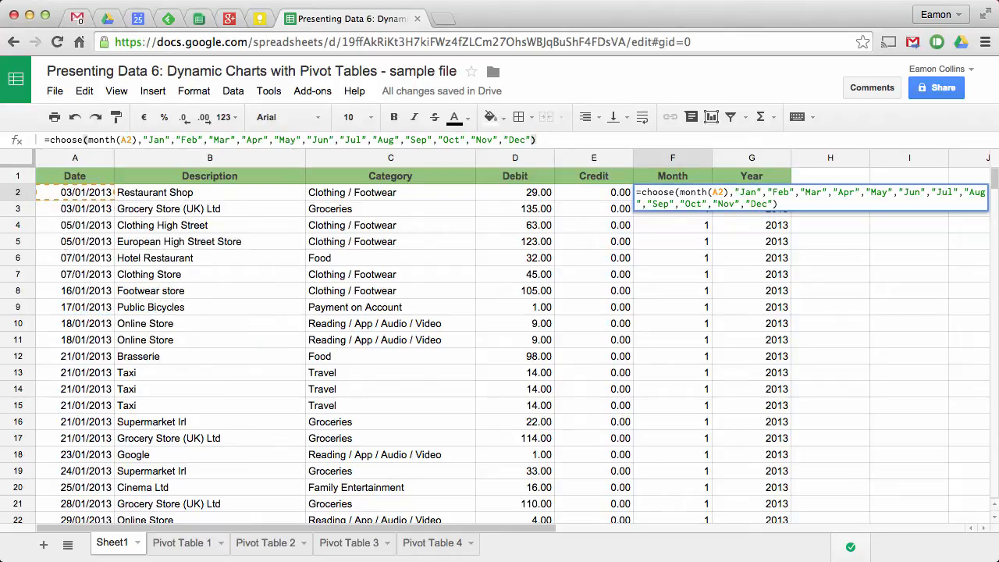
{"action": "key", "text": "Return"}
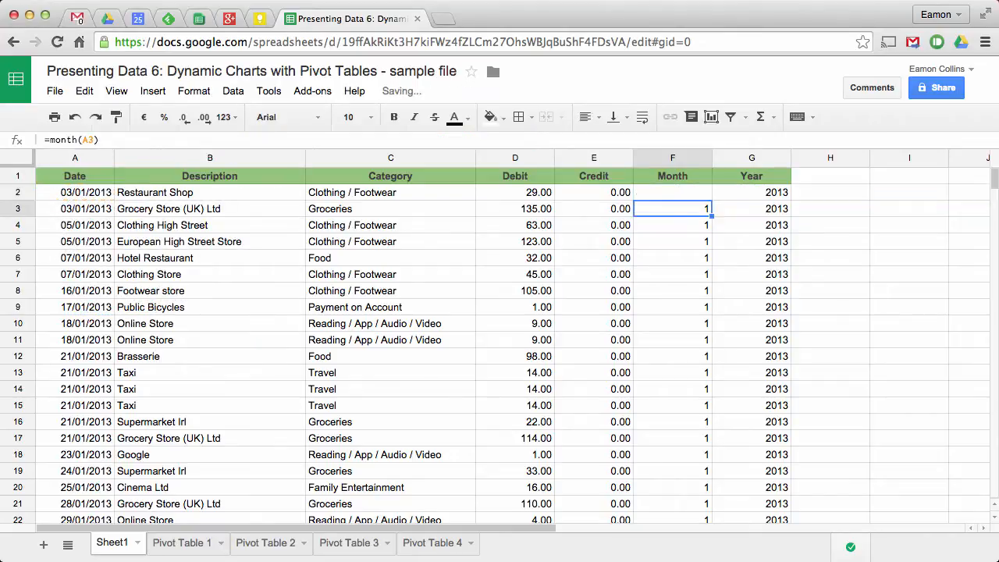
Fill the choose formula from F2 down the whole Month column and check the month names in the rows.
{"action": "key", "text": "Up"}
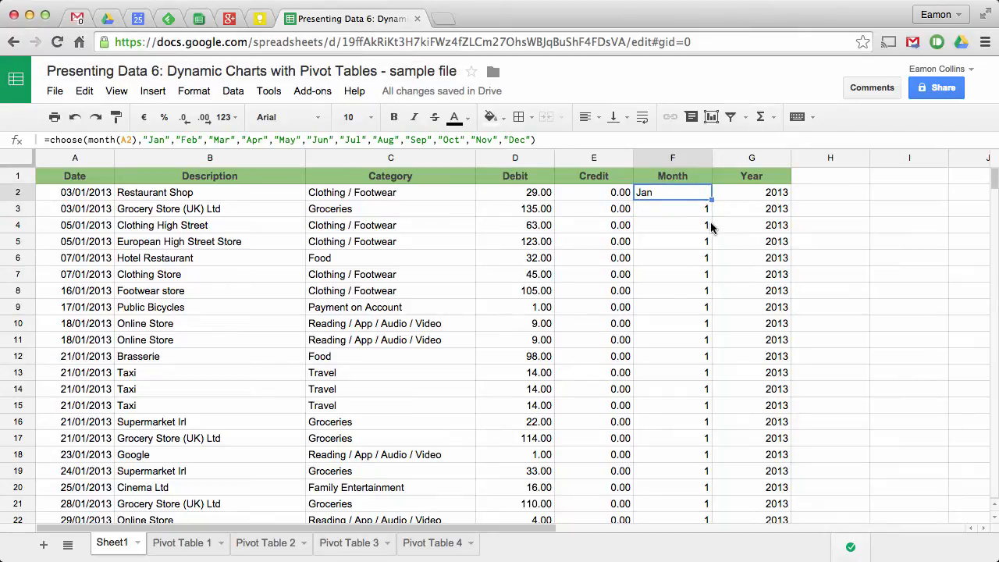
{"action": "double_click", "coordinate": [711, 200]}
{"action": "scroll", "coordinate": [655, 296], "scroll_direction": "down", "scroll_amount": 20}
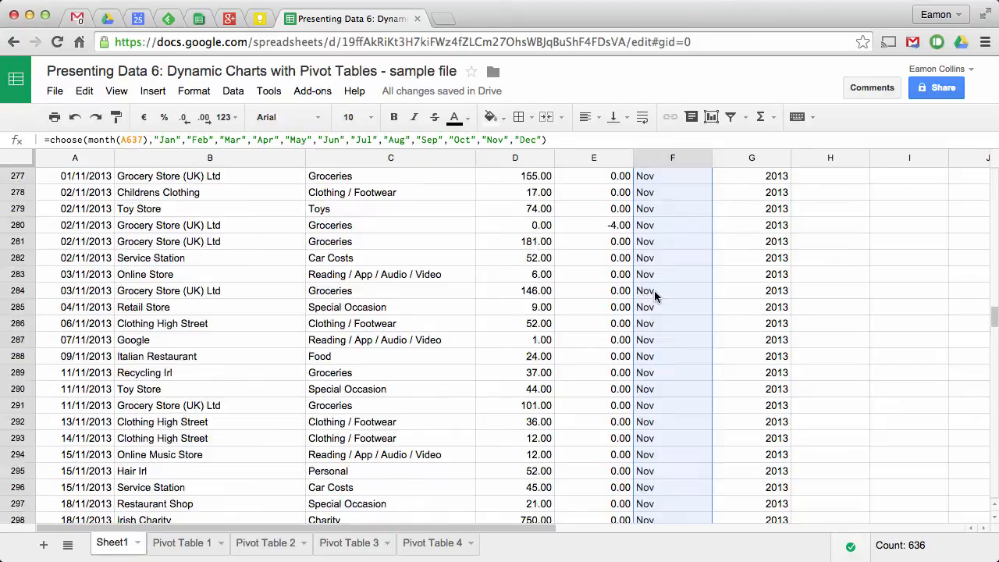
{"action": "scroll", "coordinate": [662, 316], "scroll_direction": "up", "scroll_amount": 5}
{"action": "scroll", "coordinate": [659, 323], "scroll_direction": "up", "scroll_amount": 20}
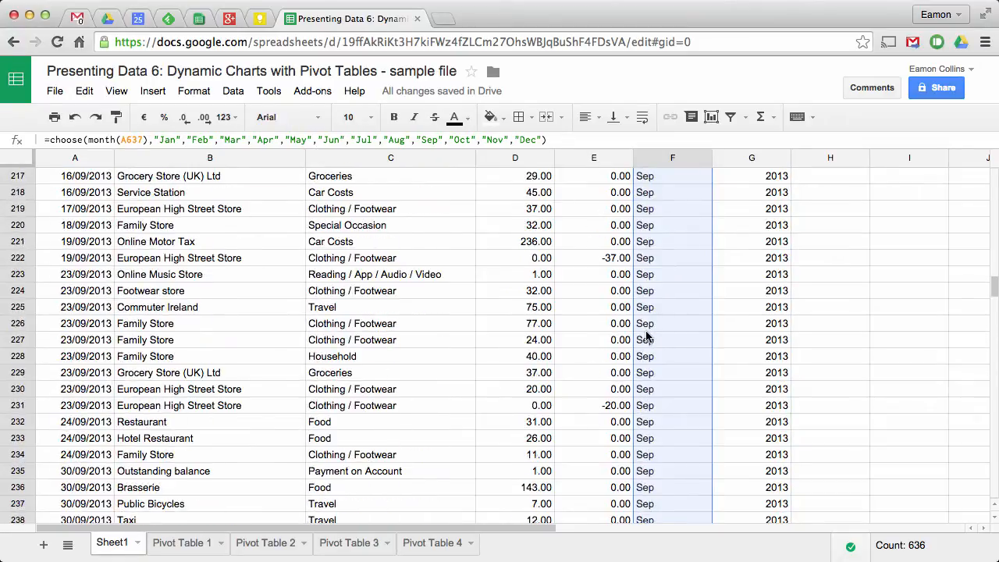
{"action": "left_click", "coordinate": [682, 209]}
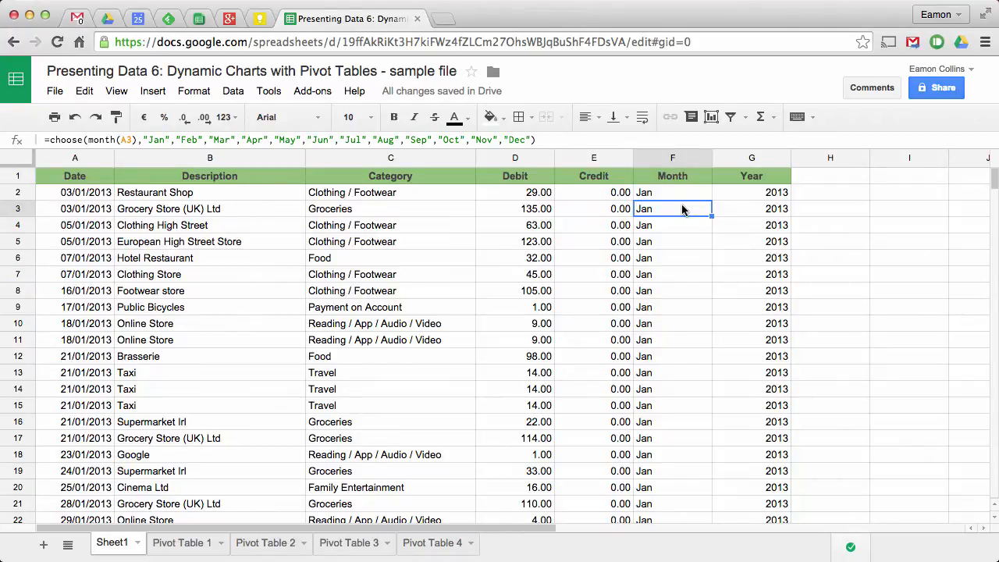
Delete the existing Pivot Table 1 sheet and confirm the deletion.
{"action": "left_click", "coordinate": [207, 544]}
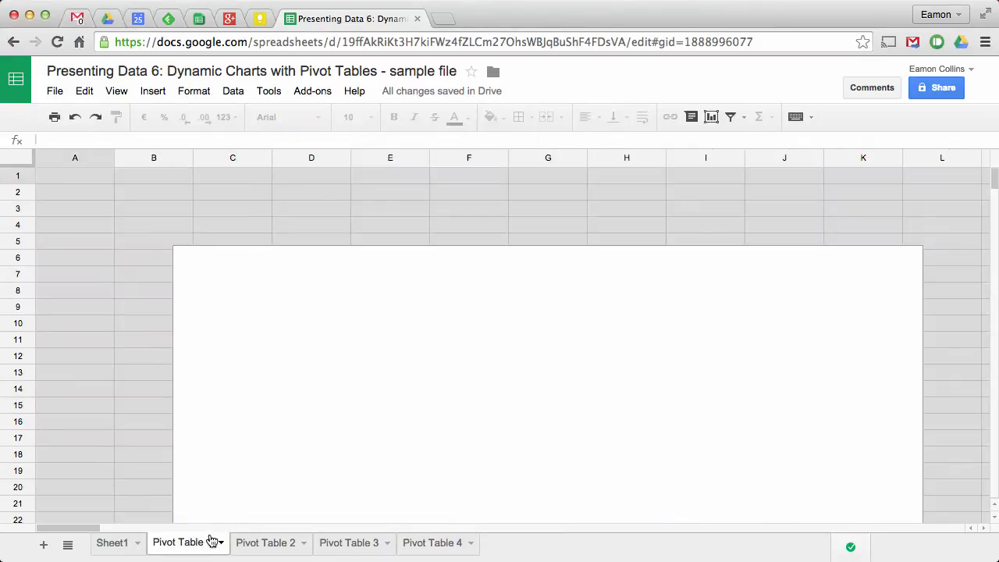
{"action": "left_click", "coordinate": [222, 542]}
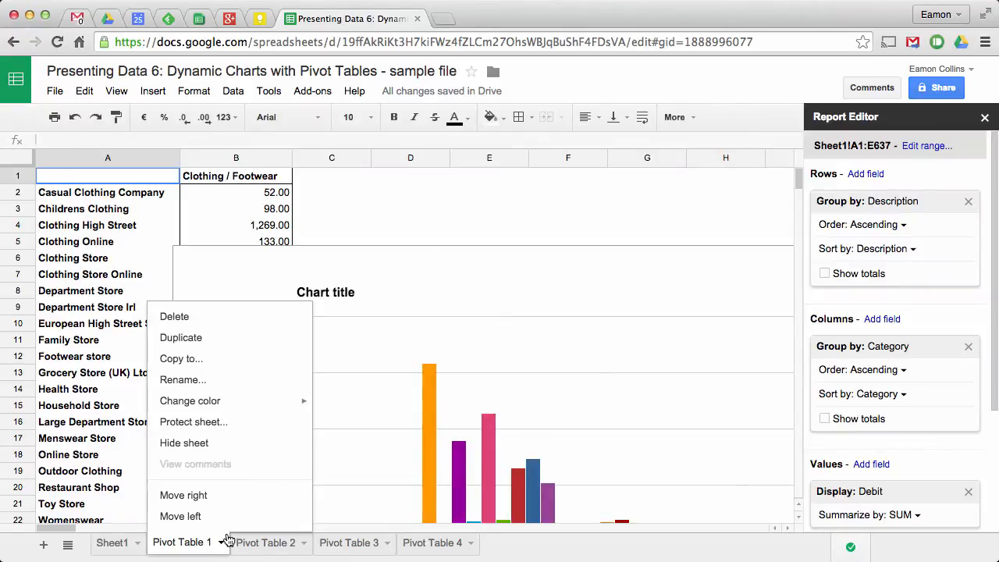
{"action": "left_click", "coordinate": [187, 316]}
{"action": "left_click", "coordinate": [328, 341]}
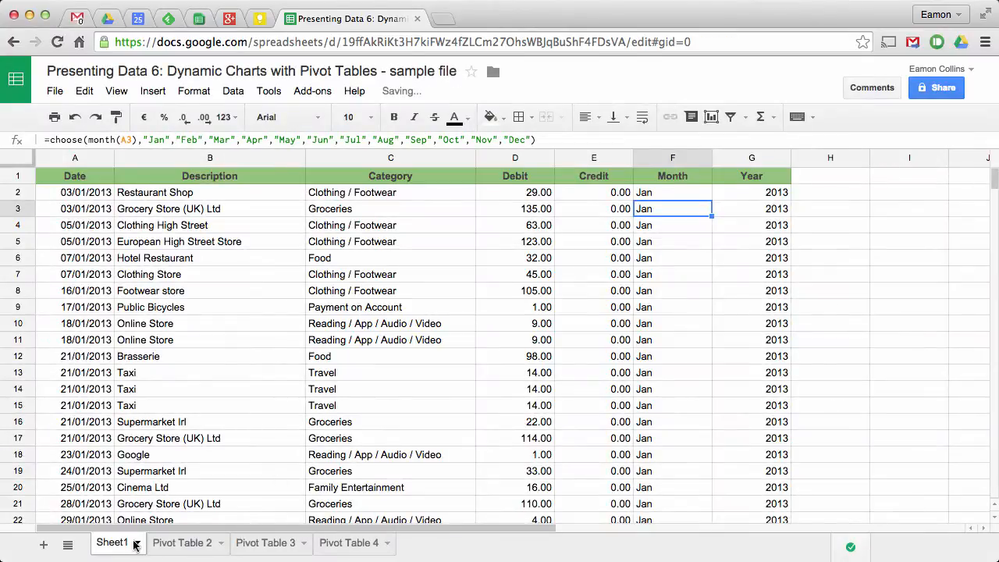
Create a new pivot table report from the transaction data on Sheet1.
{"action": "left_click", "coordinate": [193, 278]}
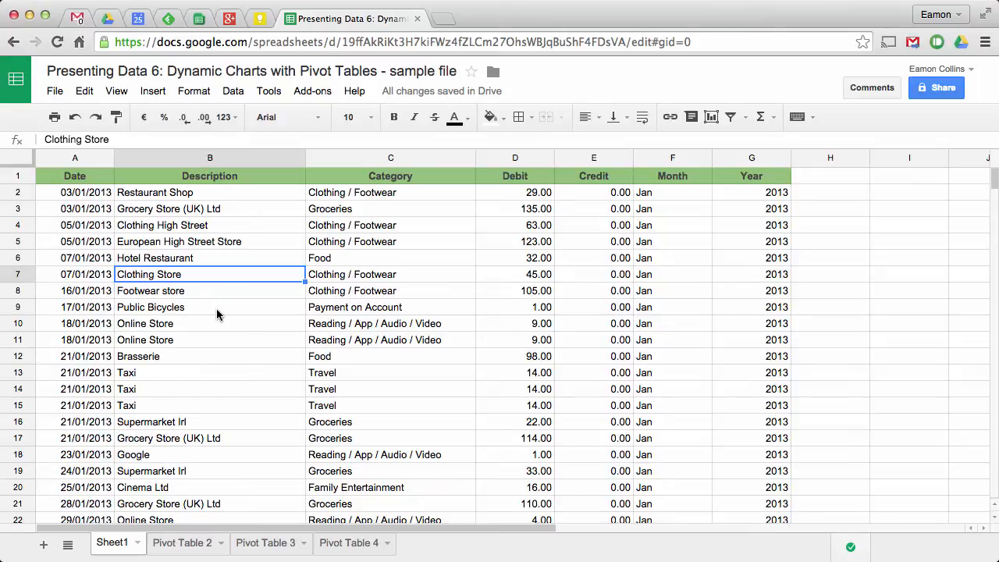
{"action": "left_click", "coordinate": [233, 91]}
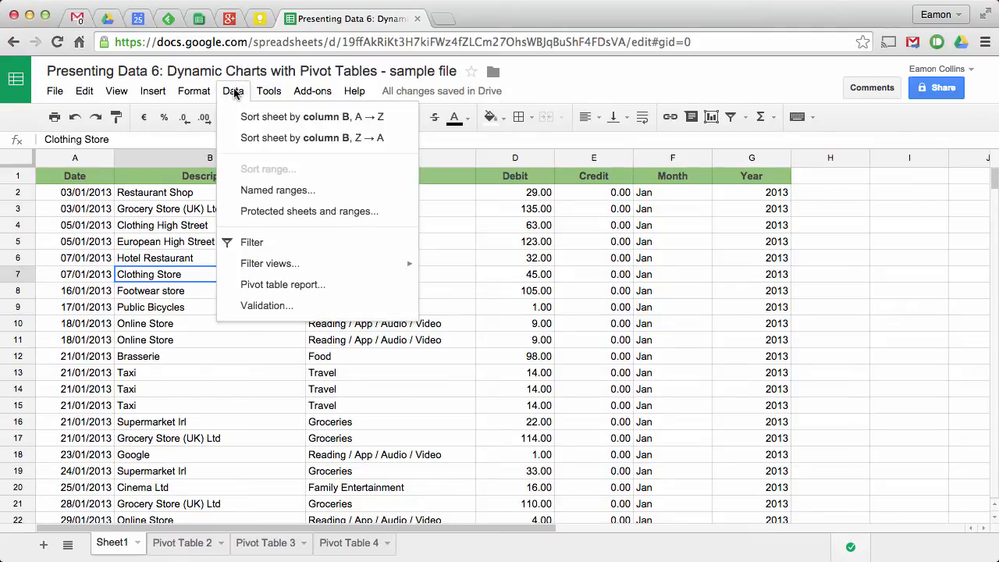
{"action": "left_click", "coordinate": [286, 286]}
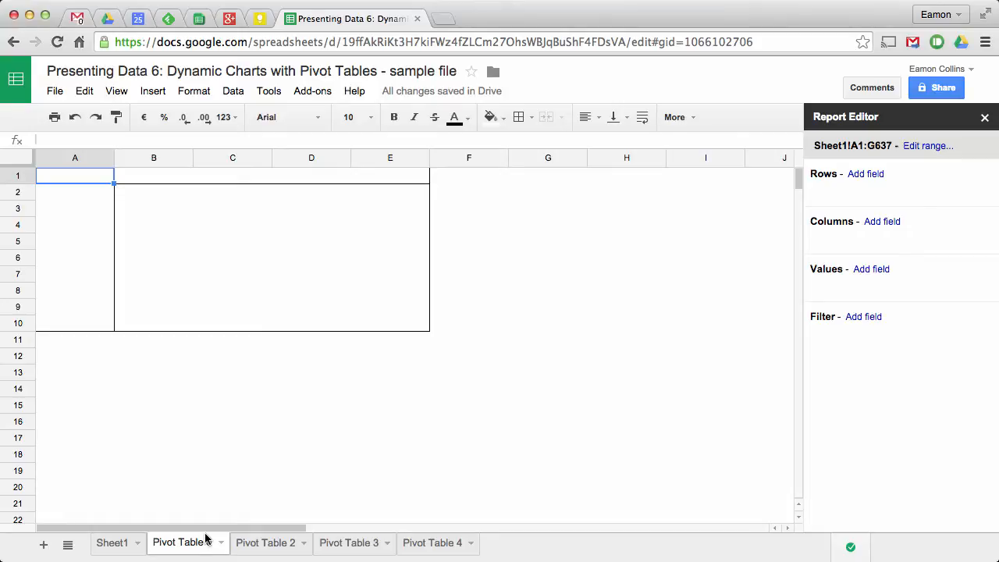
Group the pivot table rows by Description and turn off their totals.
{"action": "left_click", "coordinate": [871, 175]}
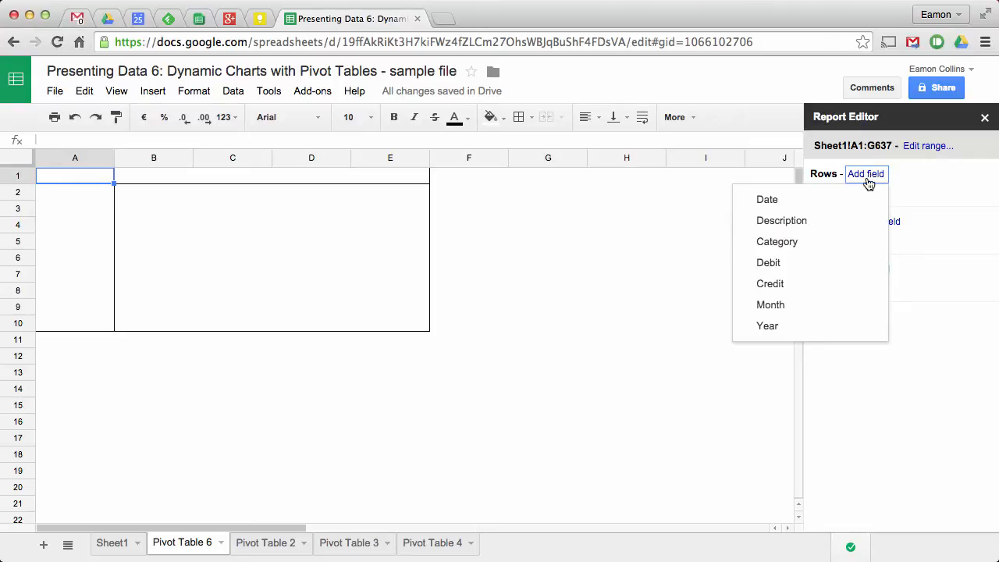
{"action": "left_click", "coordinate": [797, 225]}
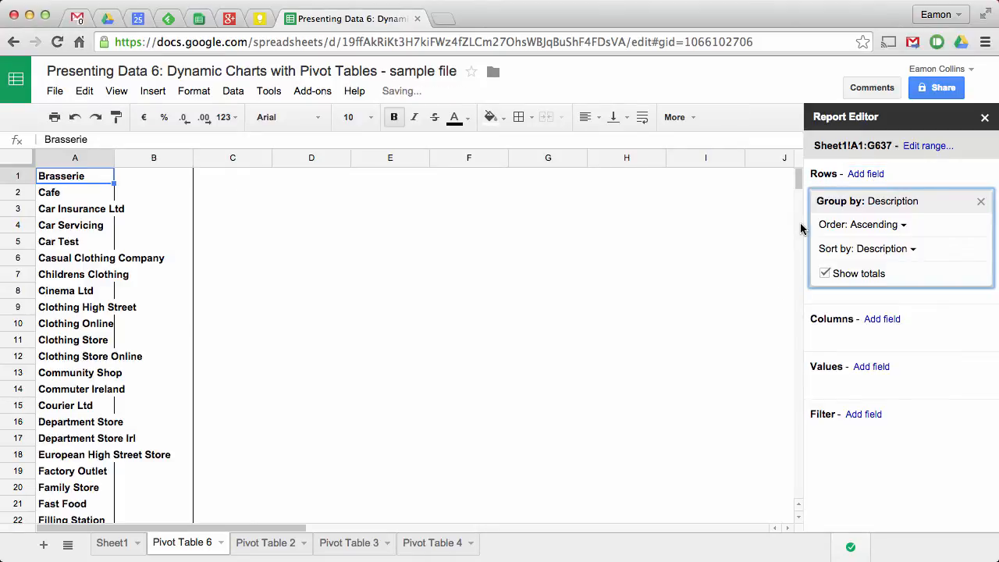
{"action": "left_click", "coordinate": [826, 274]}
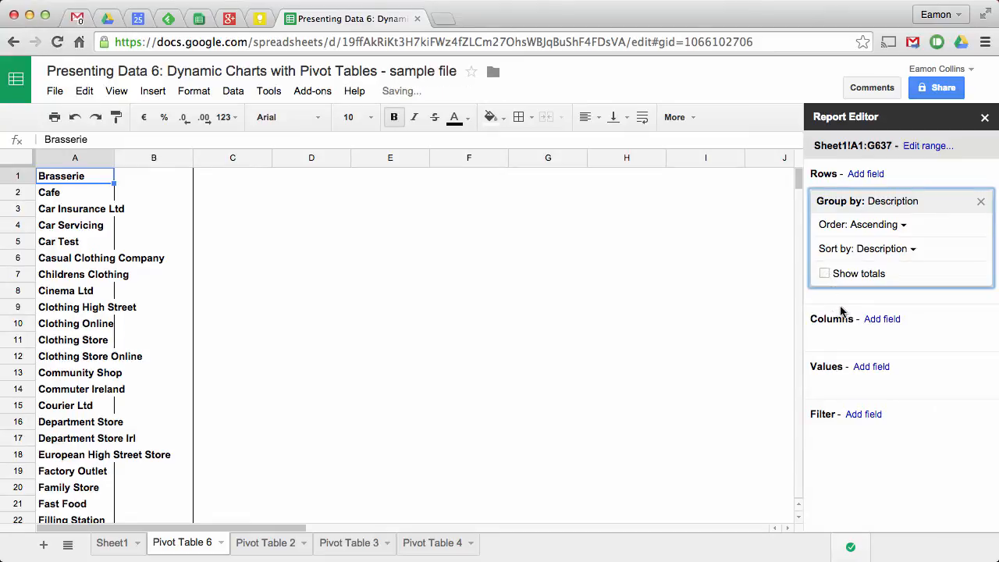
Group the pivot table columns by Category without totals, and add Debit as the values field.
{"action": "left_click", "coordinate": [879, 320]}
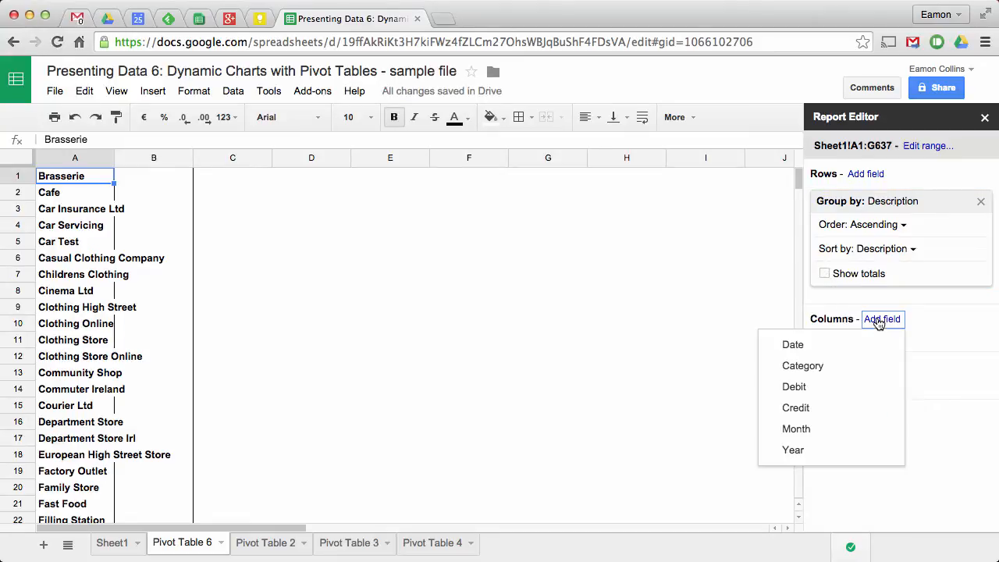
{"action": "left_click", "coordinate": [804, 366]}
{"action": "left_click", "coordinate": [825, 418]}
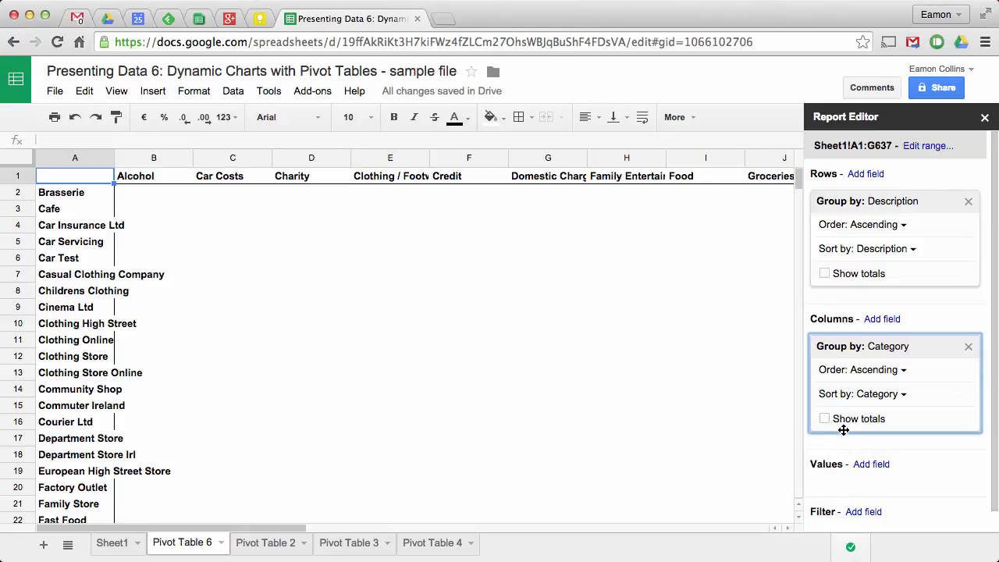
{"action": "left_click", "coordinate": [871, 465]}
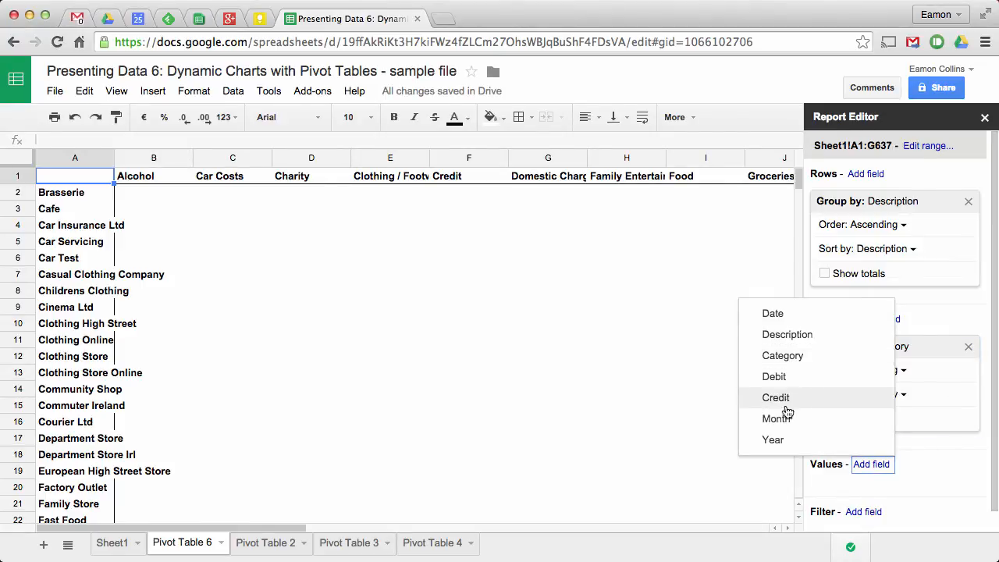
{"action": "left_click", "coordinate": [774, 376]}
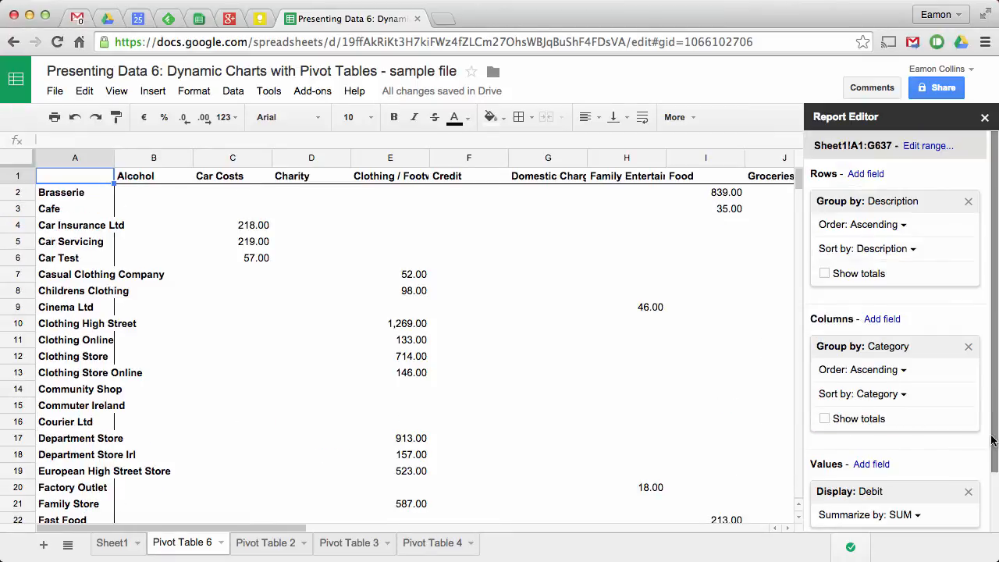
Add a Category filter to the pivot table that shows only Clothing / Footwear.
{"action": "scroll", "coordinate": [993, 441], "scroll_direction": "down", "scroll_amount": 2}
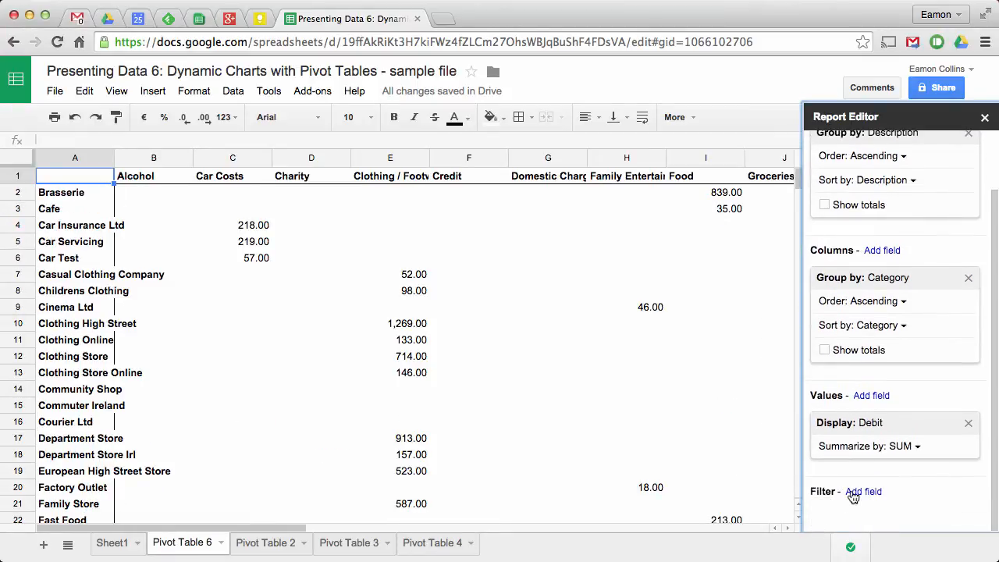
{"action": "left_click", "coordinate": [858, 491]}
{"action": "left_click", "coordinate": [791, 383]}
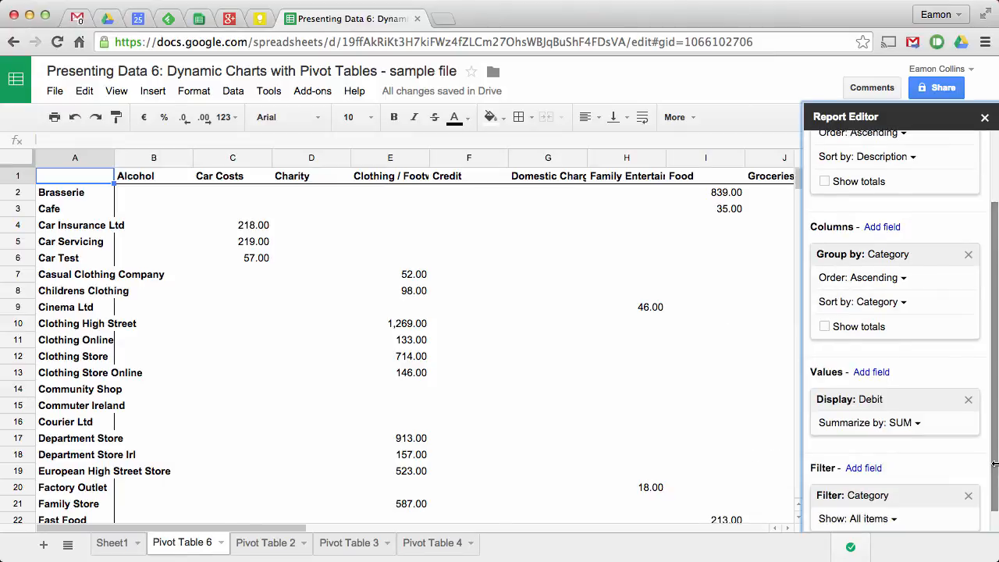
{"action": "scroll", "coordinate": [994, 467], "scroll_direction": "down", "scroll_amount": 1}
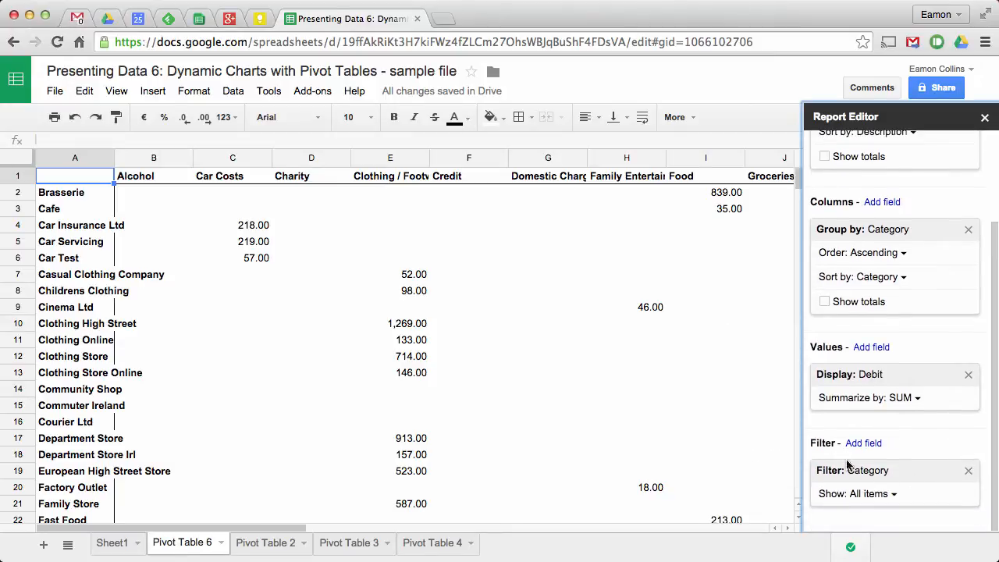
{"action": "left_click", "coordinate": [893, 497]}
{"action": "left_click", "coordinate": [798, 295]}
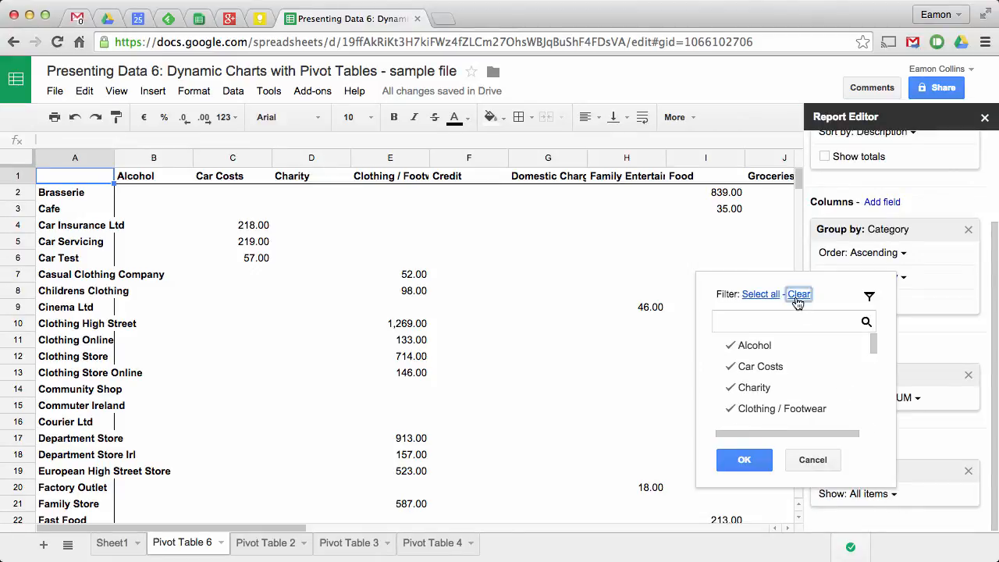
{"action": "left_click", "coordinate": [745, 415]}
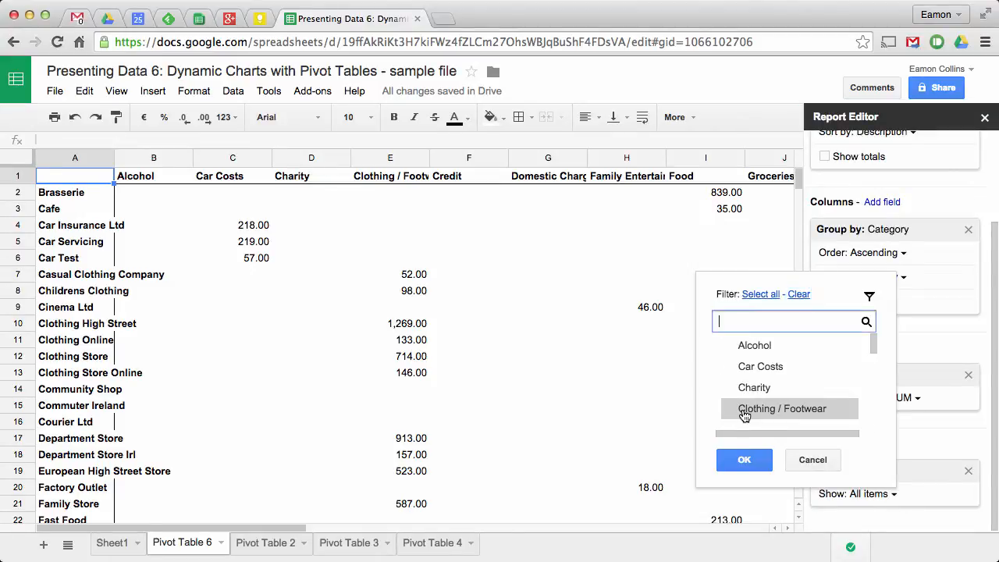
{"action": "left_click", "coordinate": [744, 460]}
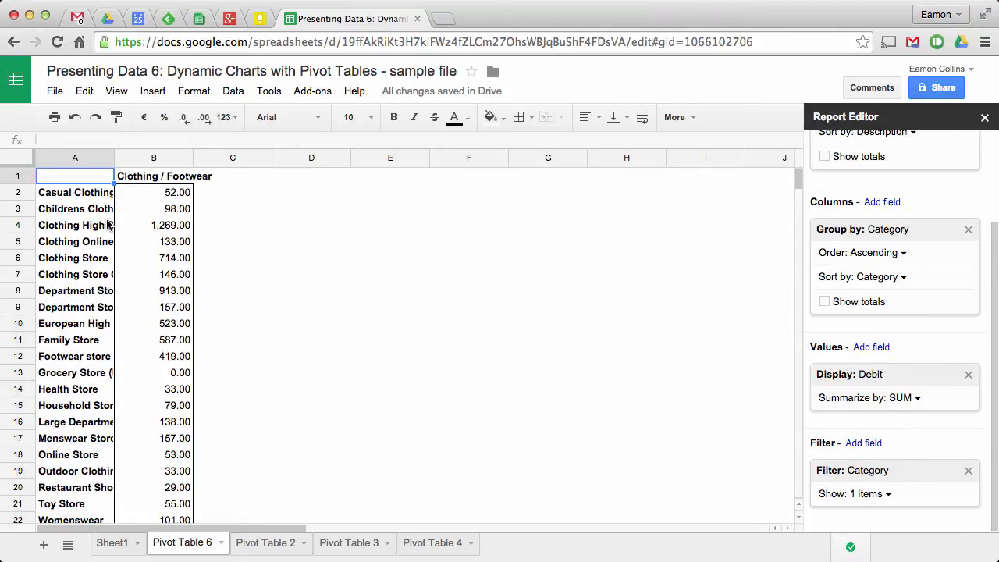
Start a column chart from the pivot table data with rows and columns switched.
{"action": "left_click", "coordinate": [158, 247]}
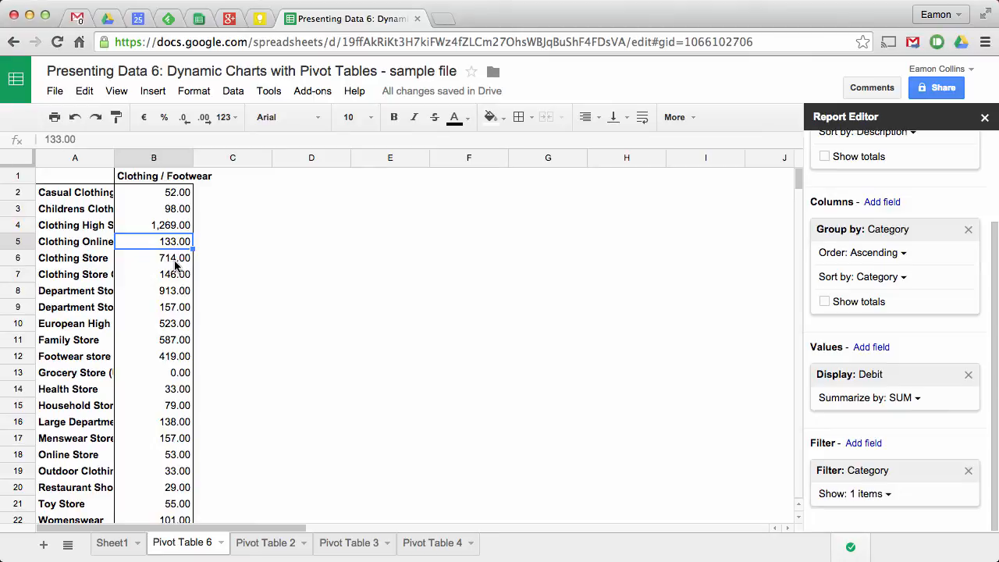
{"action": "left_click", "coordinate": [695, 121]}
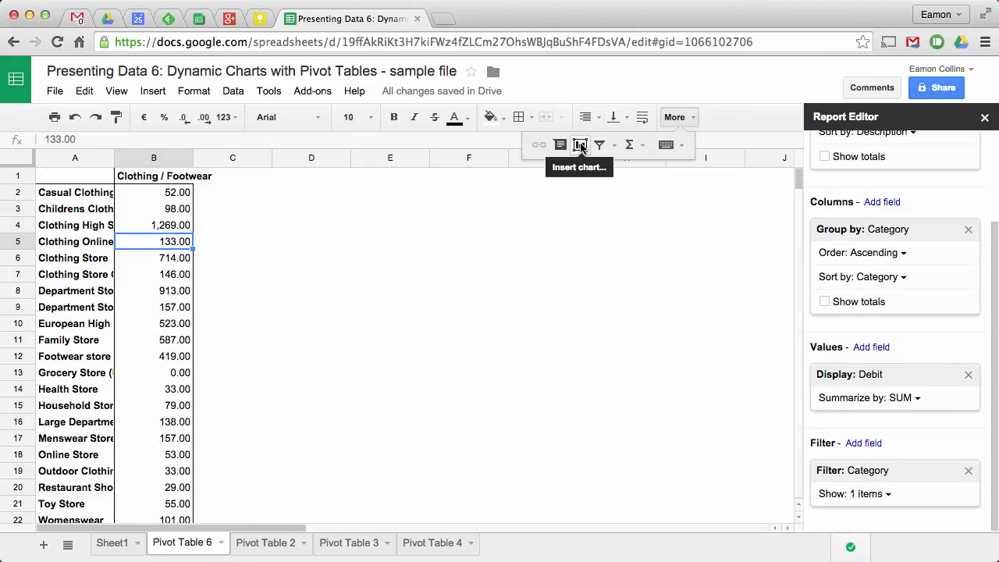
{"action": "left_click", "coordinate": [580, 146]}
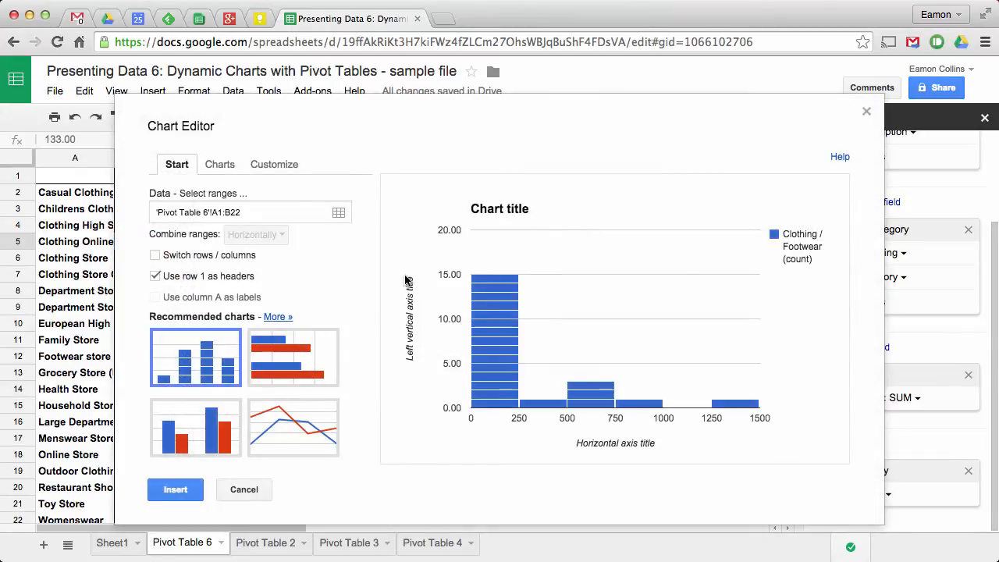
{"action": "left_click", "coordinate": [220, 427]}
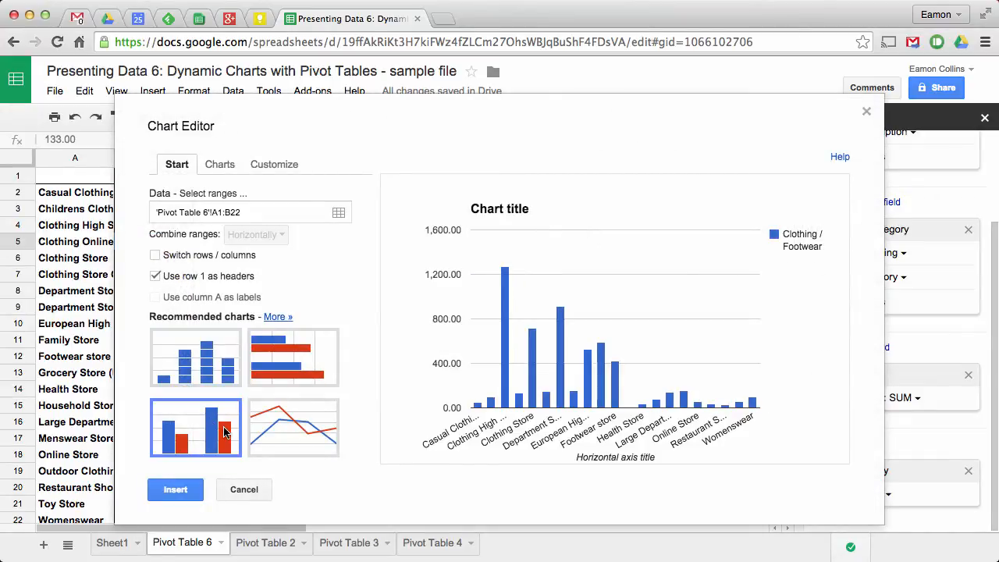
{"action": "left_click", "coordinate": [155, 255]}
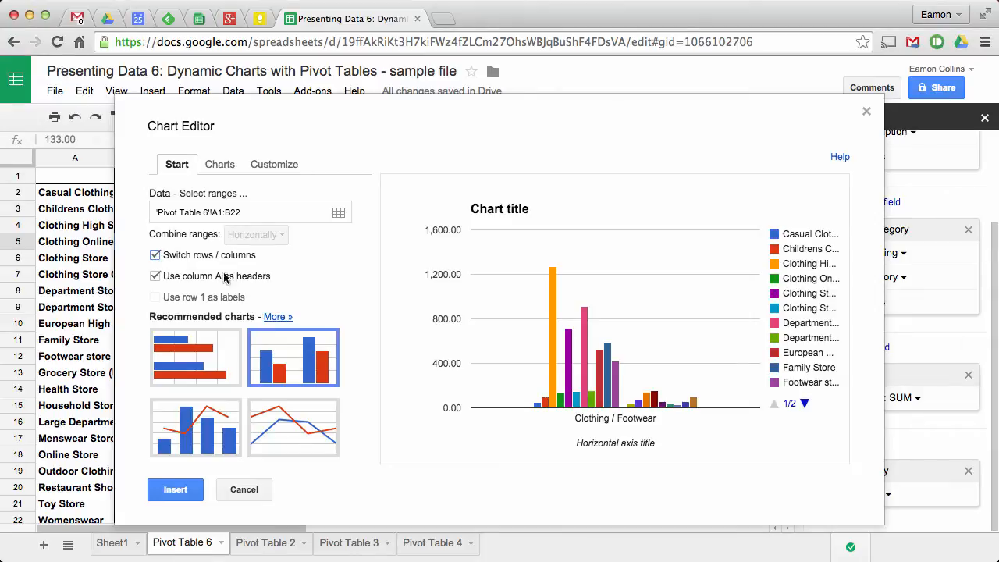
Insert the column chart with the title "Spending by category" and move it beside the pivot table.
{"action": "left_click", "coordinate": [290, 165]}
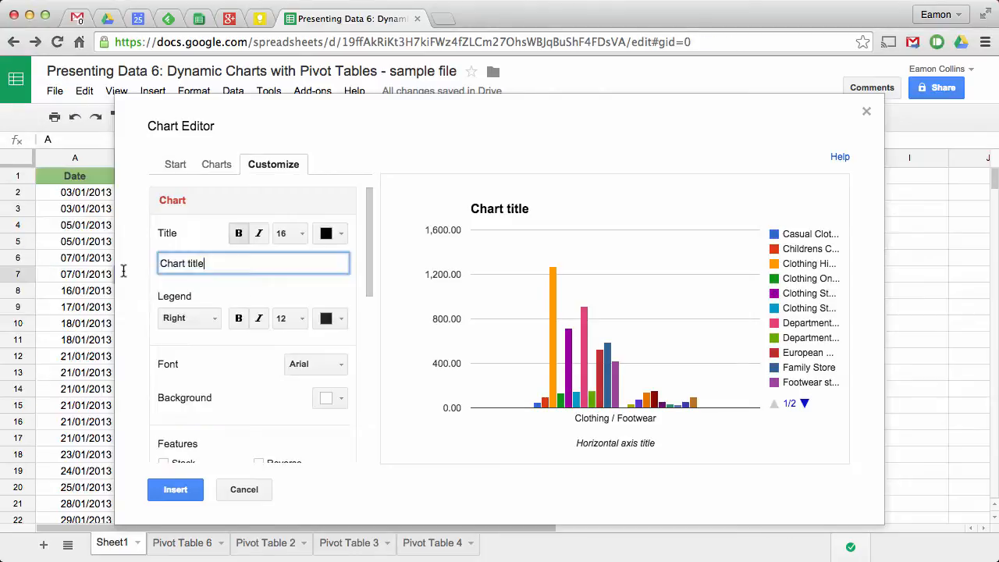
{"action": "type", "text": "Spending by category"}
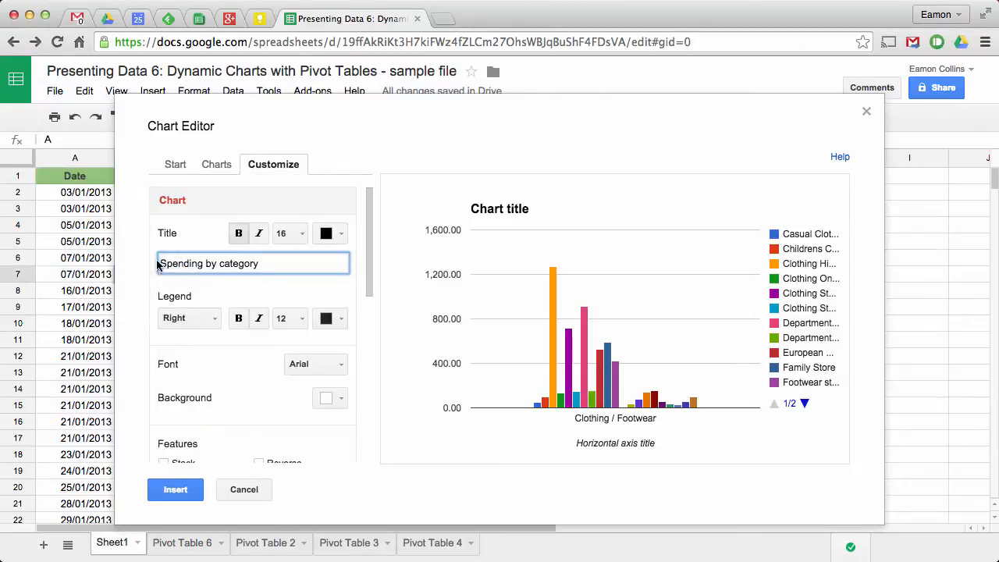
{"action": "left_click", "coordinate": [171, 490]}
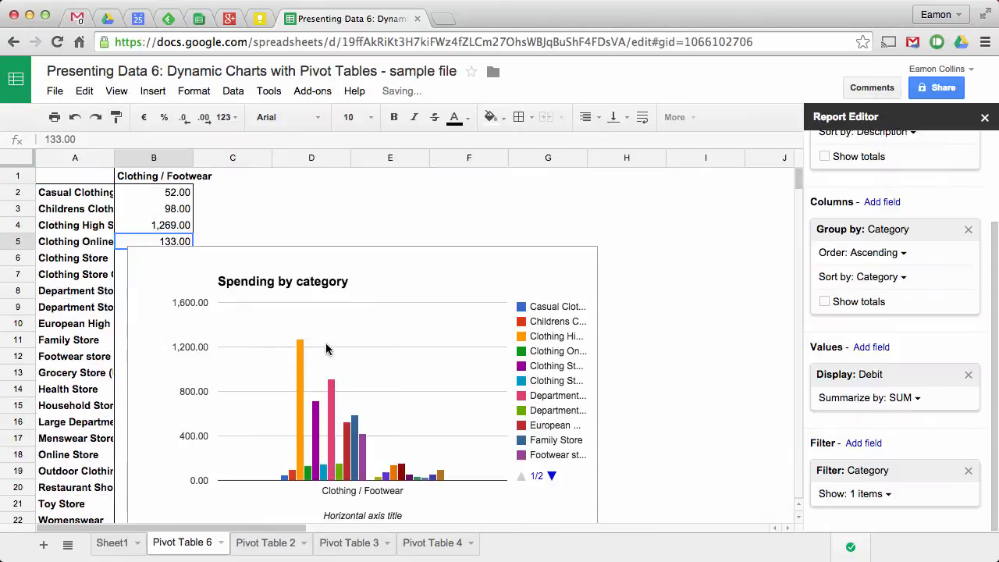
{"action": "left_click_drag", "start_coordinate": [443, 237], "coordinate": [533, 196]}
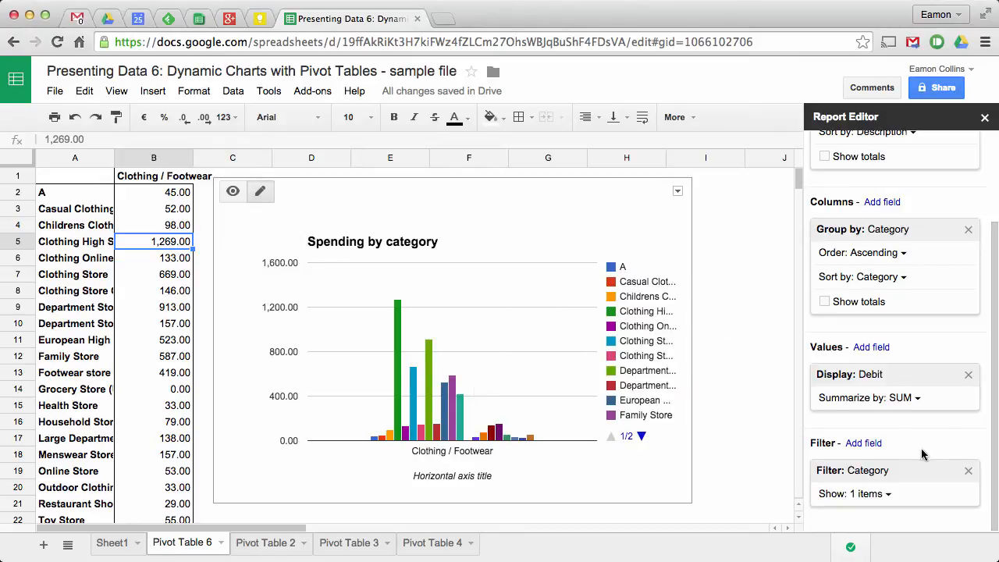
Change the pivot table's Category filter to show only Groceries.
{"action": "left_click", "coordinate": [854, 493]}
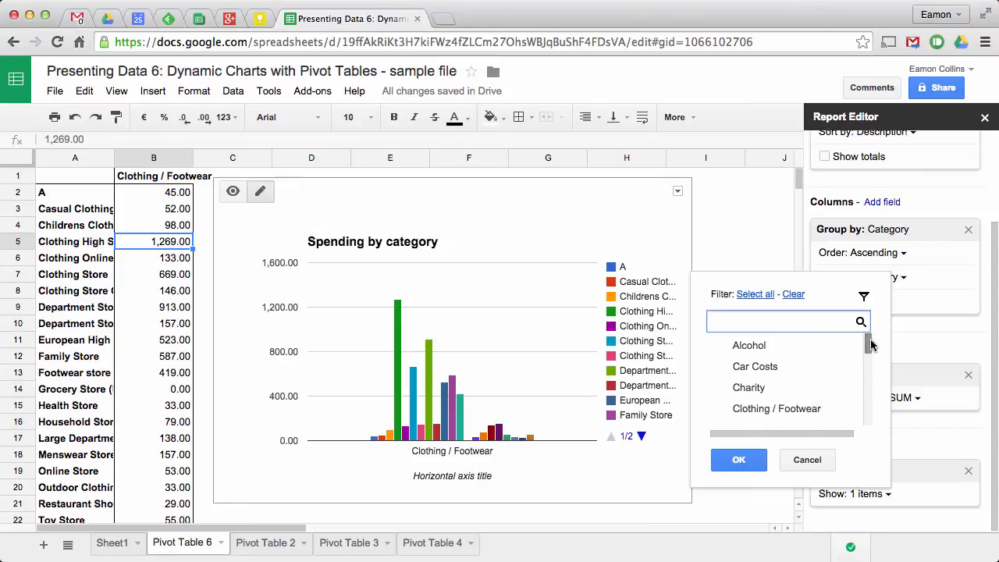
{"action": "left_click_drag", "start_coordinate": [869, 342], "coordinate": [869, 345]}
{"action": "scroll", "coordinate": [827, 366], "scroll_direction": "down", "scroll_amount": 3}
{"action": "left_click", "coordinate": [789, 382]}
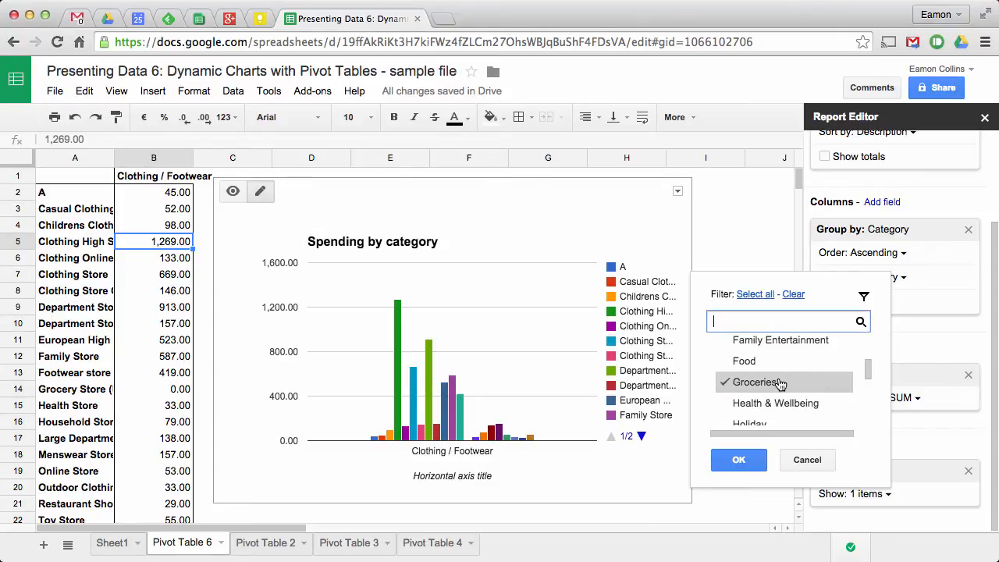
{"action": "left_click", "coordinate": [744, 462]}
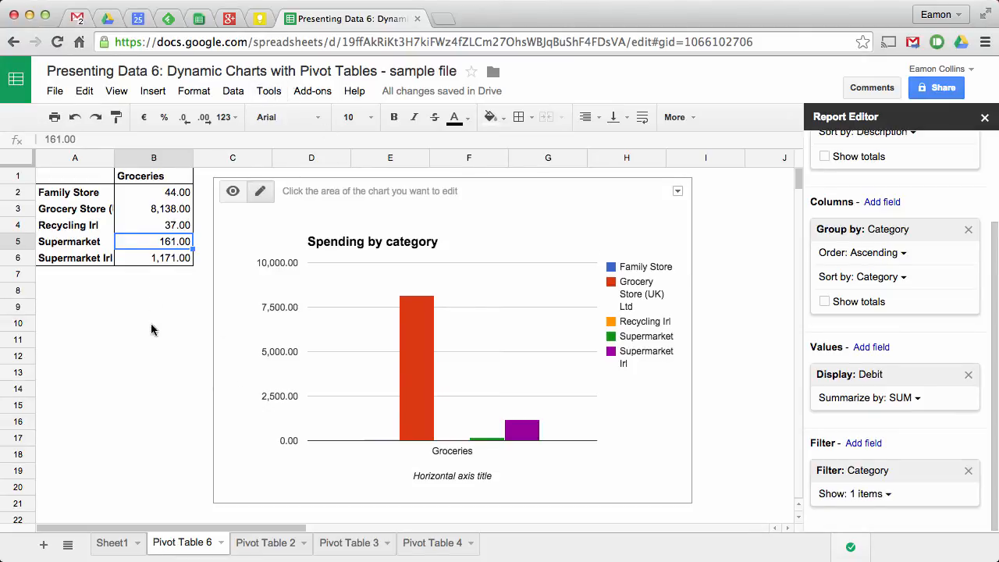
Create another pivot table report from the transaction data on Sheet1.
{"action": "left_click", "coordinate": [117, 543]}
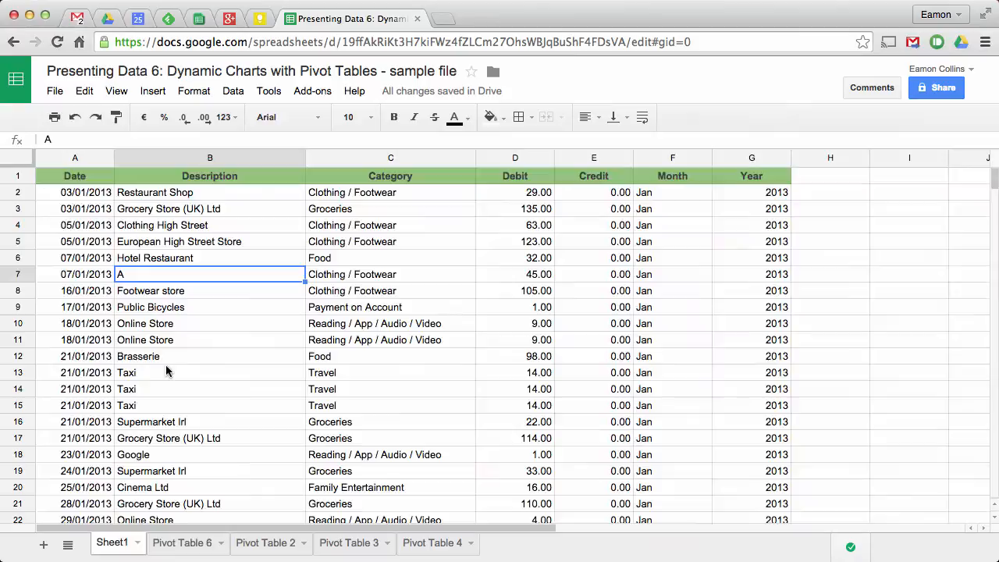
{"action": "left_click", "coordinate": [285, 310]}
{"action": "left_click", "coordinate": [234, 91]}
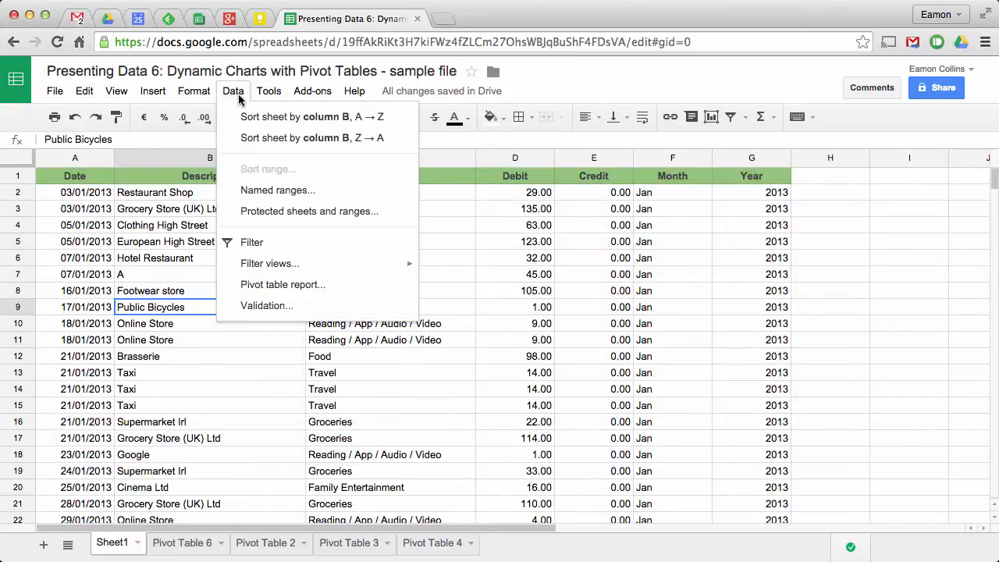
{"action": "left_click", "coordinate": [283, 284]}
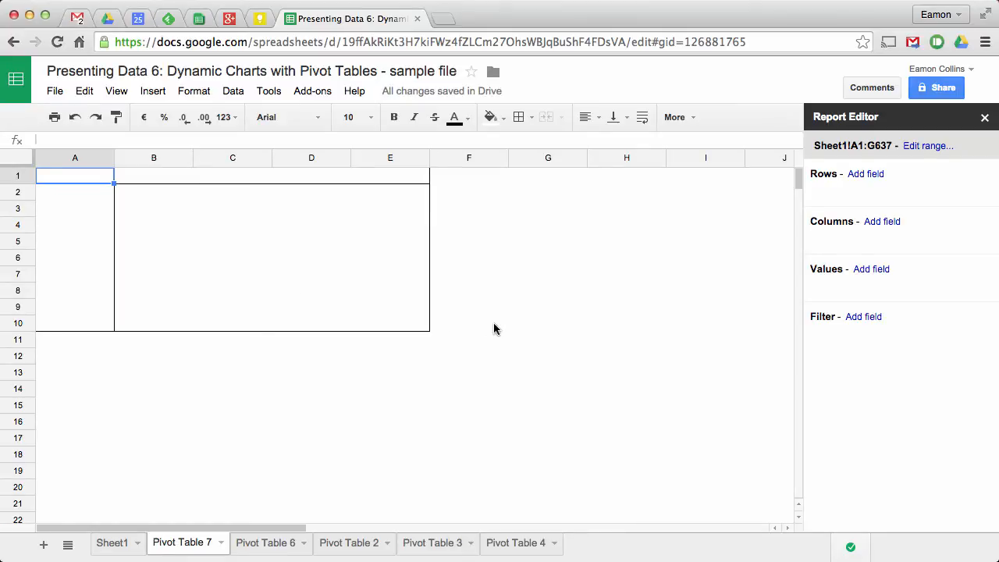
Group the new pivot table's rows by Category and add Debit as the values field.
{"action": "left_click", "coordinate": [864, 174]}
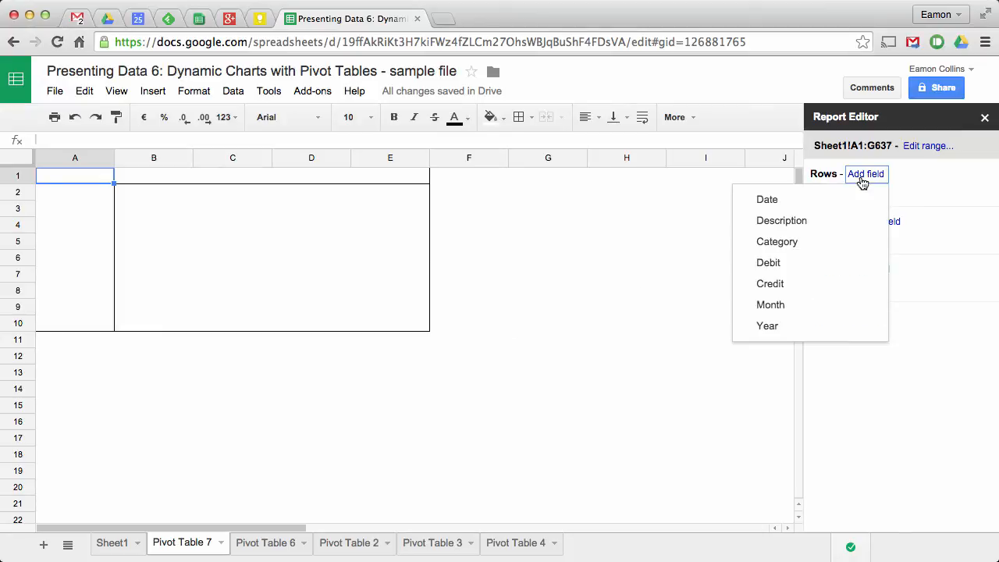
{"action": "left_click", "coordinate": [783, 242]}
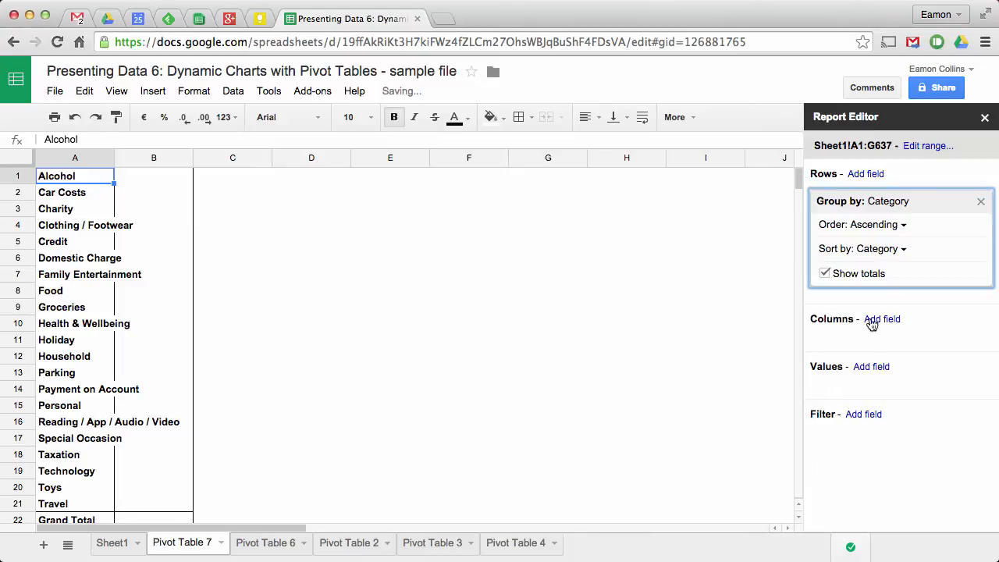
{"action": "left_click", "coordinate": [872, 367]}
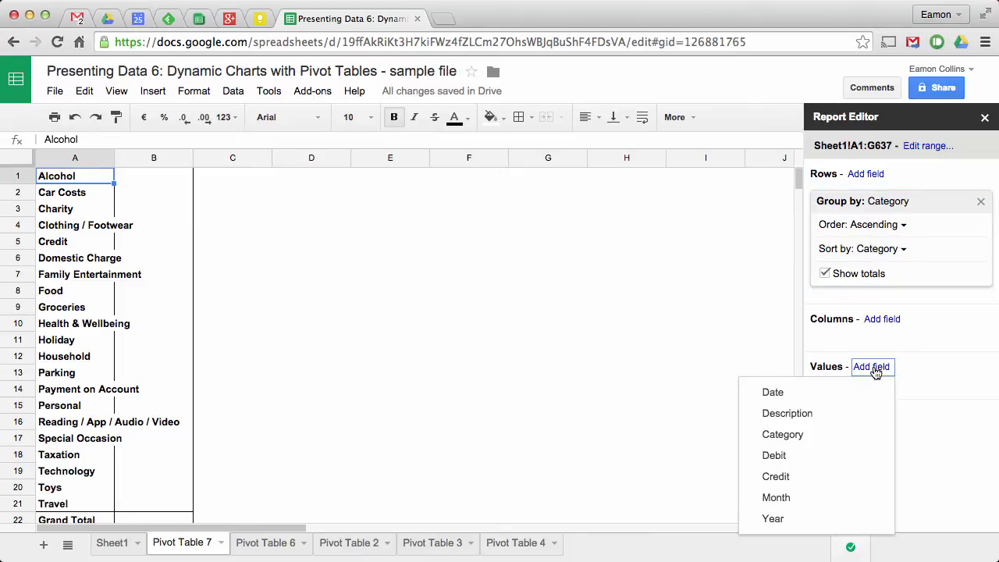
{"action": "left_click", "coordinate": [774, 455]}
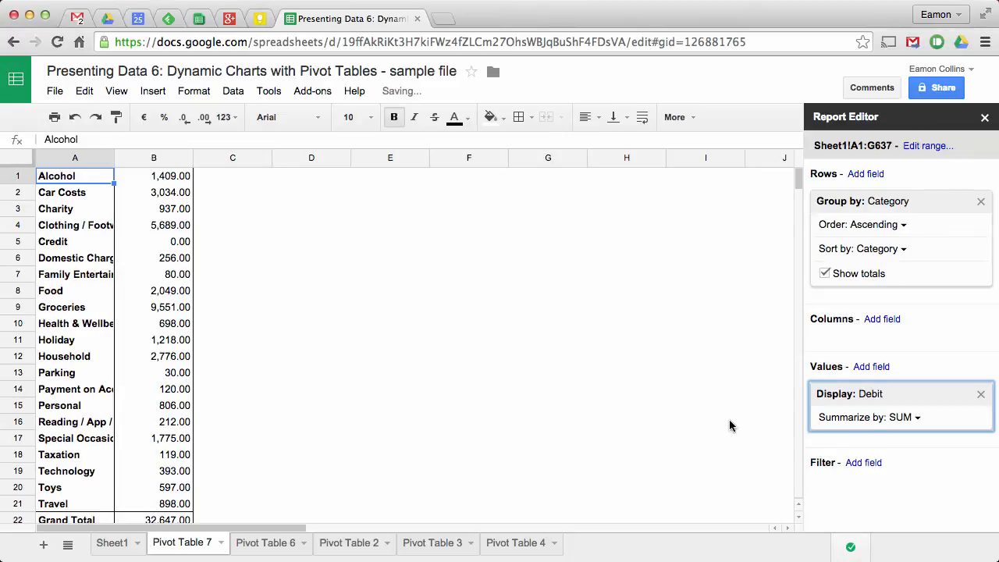
Add a Month filter that shows only Aug, and widen column A to fit the category names.
{"action": "left_click", "coordinate": [863, 462]}
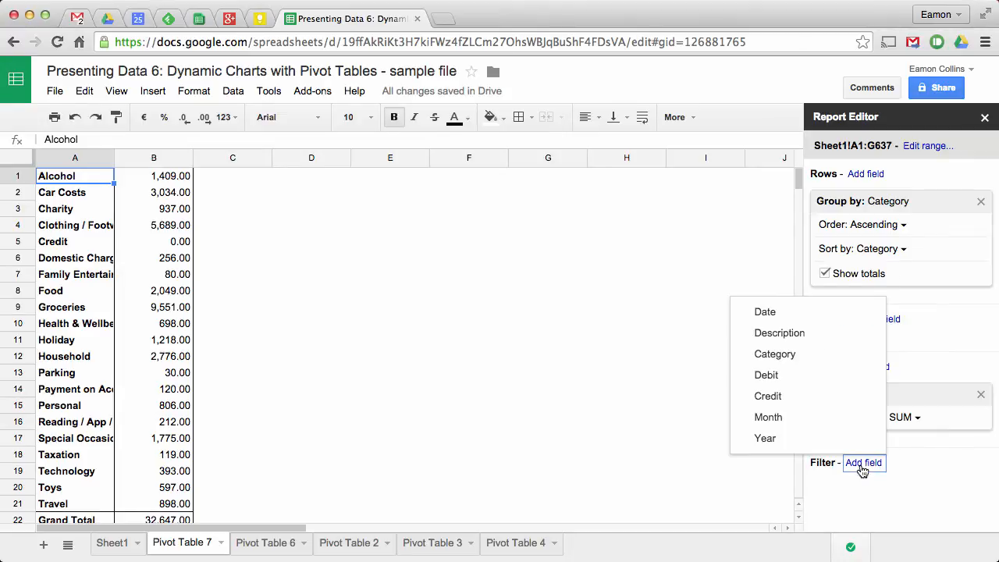
{"action": "left_click", "coordinate": [781, 420]}
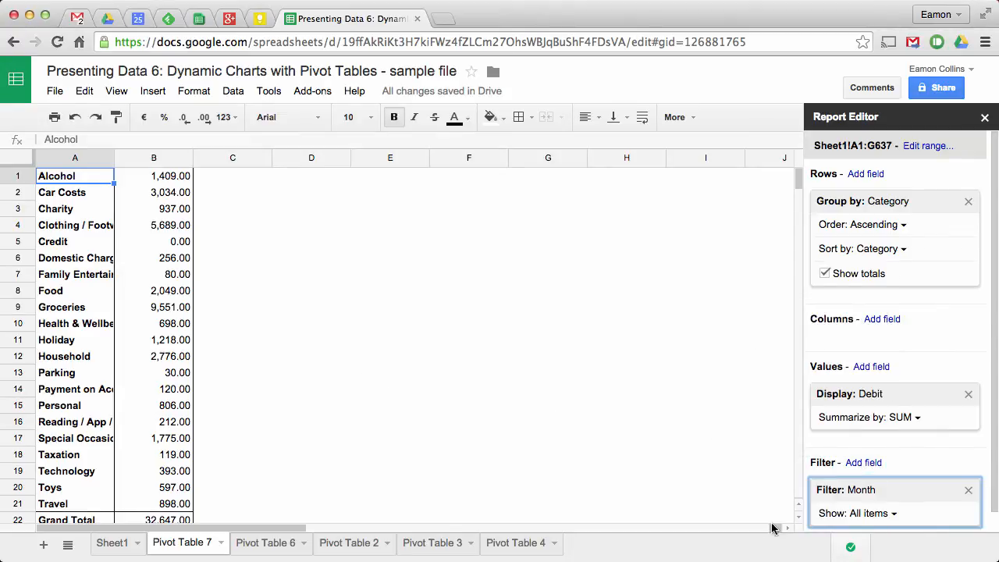
{"action": "left_click", "coordinate": [894, 514]}
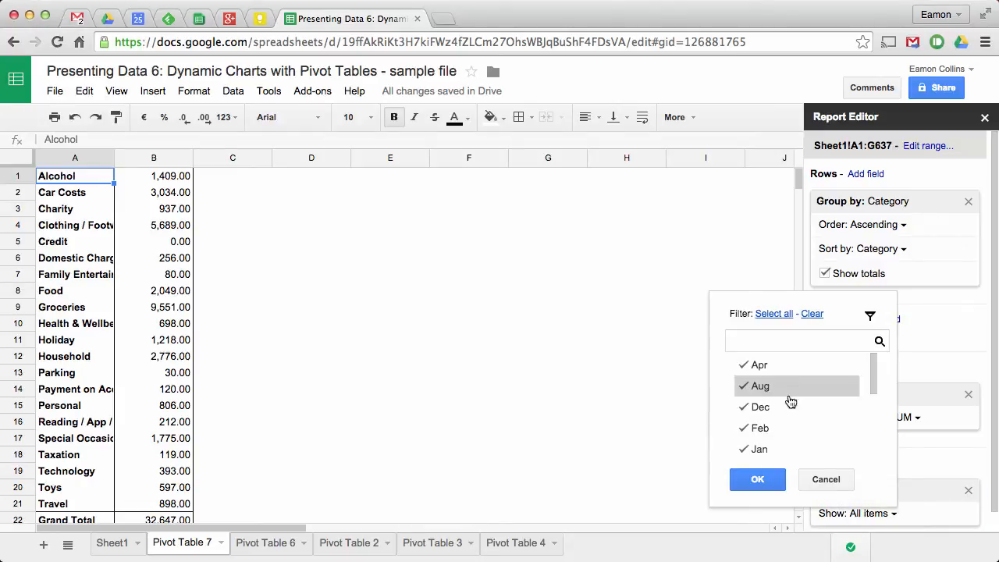
{"action": "left_click", "coordinate": [811, 315]}
{"action": "left_click", "coordinate": [754, 386]}
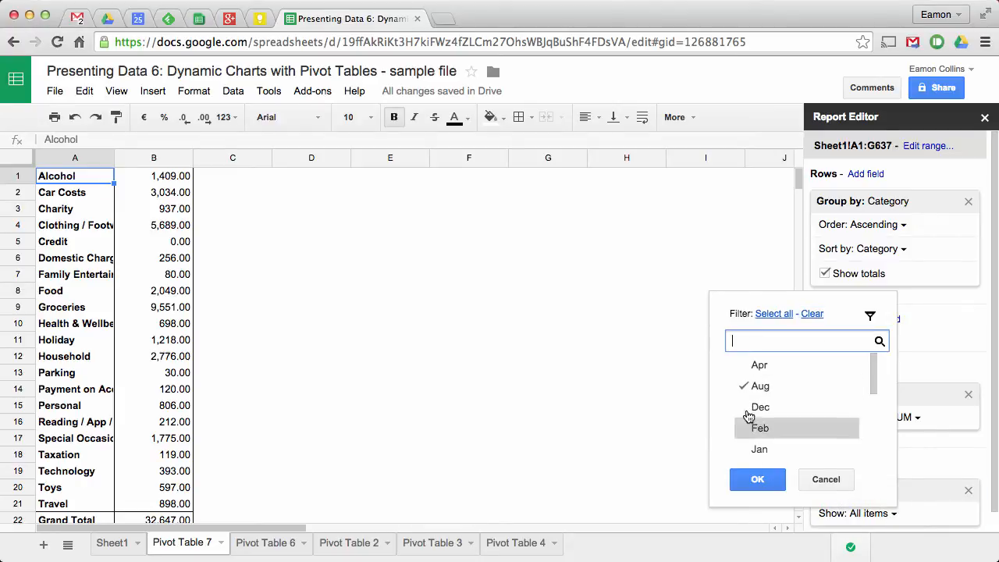
{"action": "left_click", "coordinate": [756, 479]}
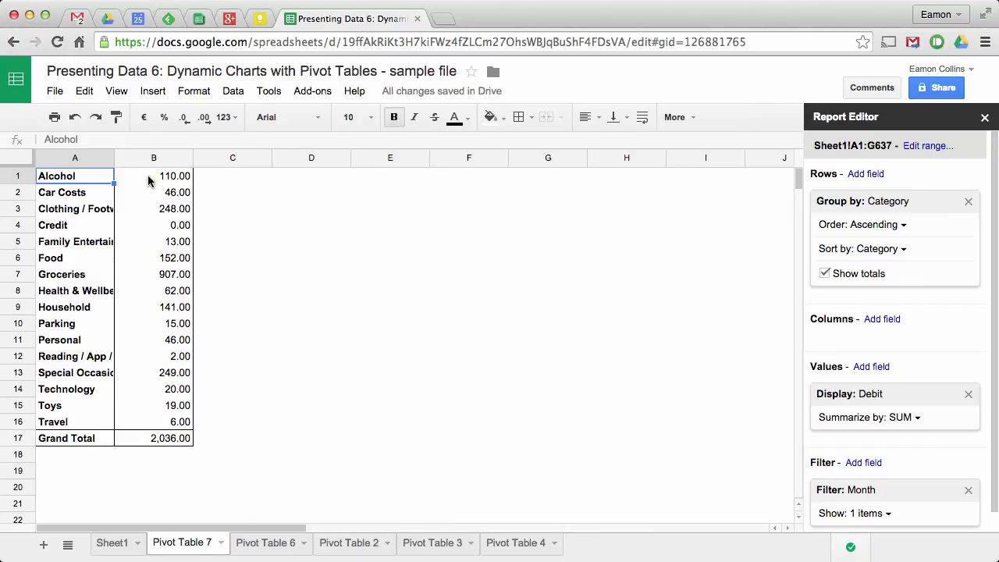
{"action": "left_click_drag", "start_coordinate": [114, 157], "coordinate": [145, 154]}
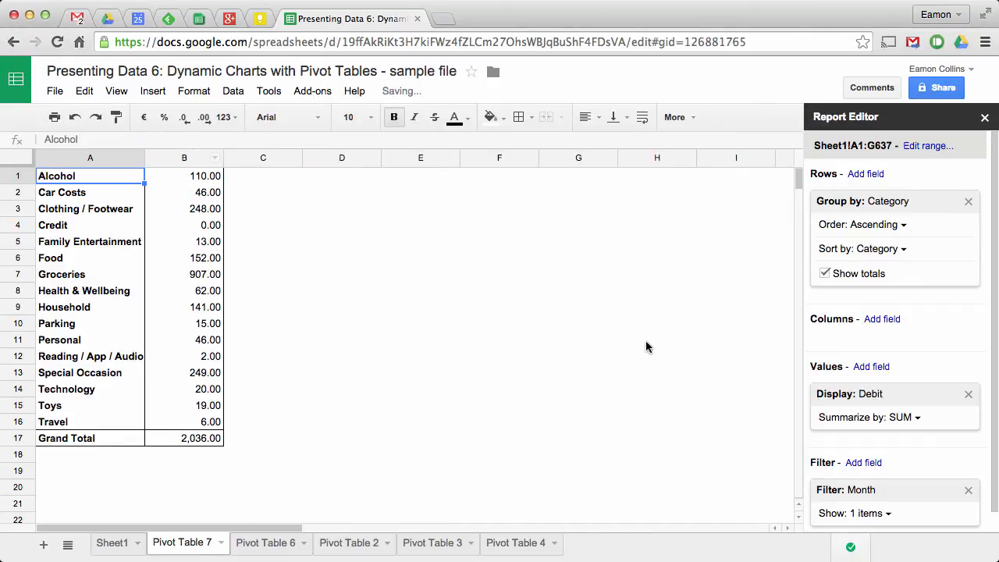
Insert a 3D pie chart of the category spending and move it beside the pivot table.
{"action": "left_click", "coordinate": [205, 290]}
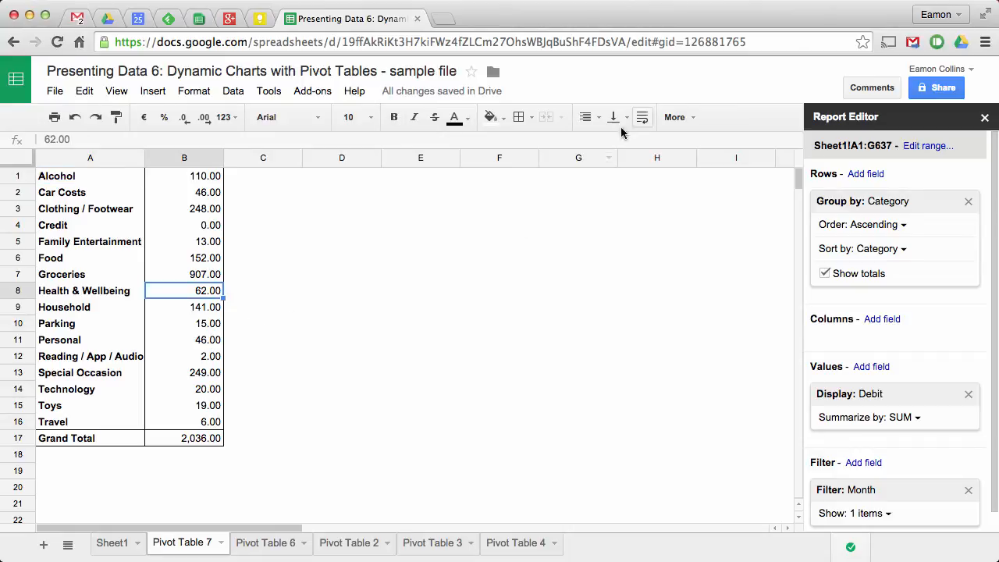
{"action": "left_click", "coordinate": [696, 121]}
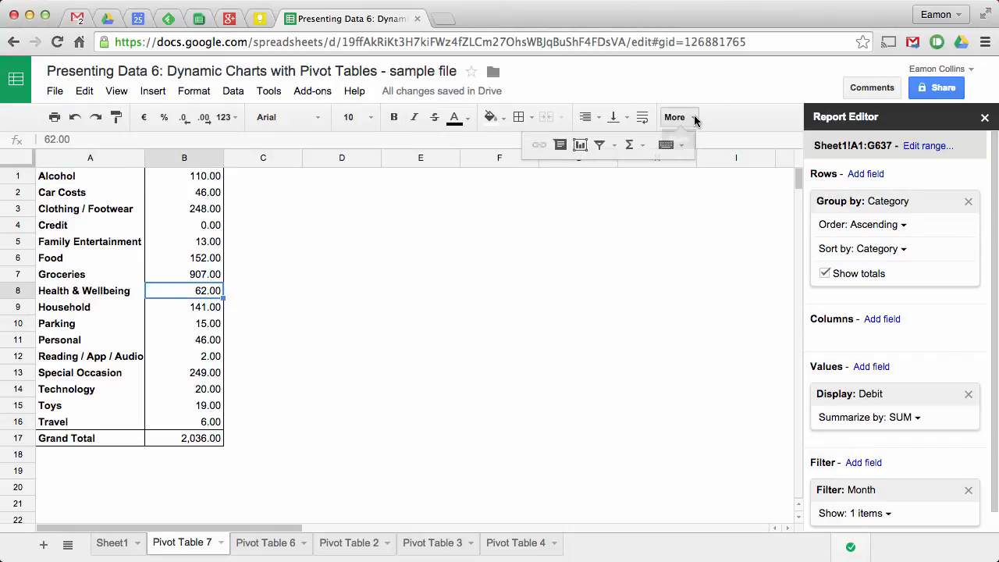
{"action": "left_click", "coordinate": [584, 147]}
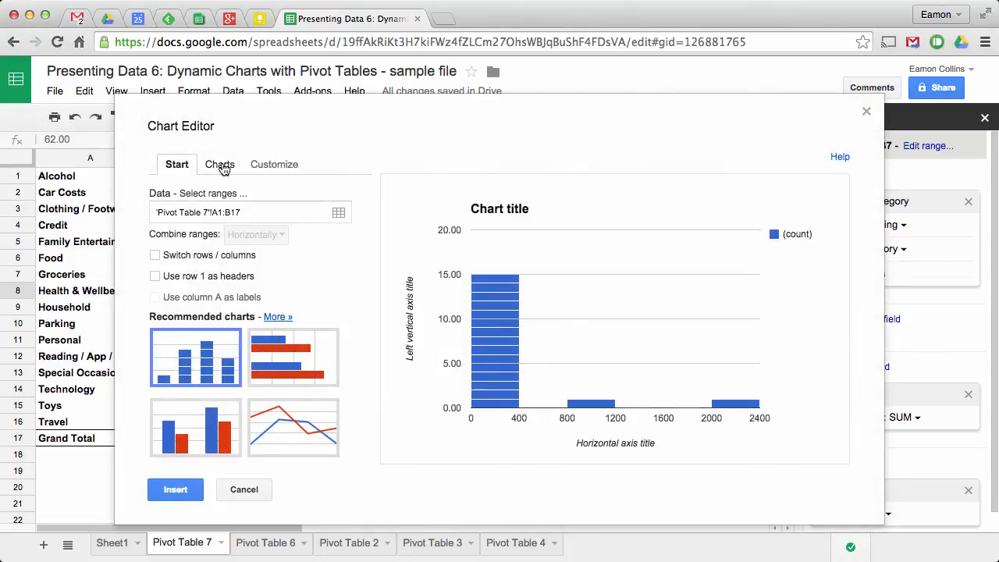
{"action": "left_click", "coordinate": [222, 168]}
{"action": "left_click", "coordinate": [187, 332]}
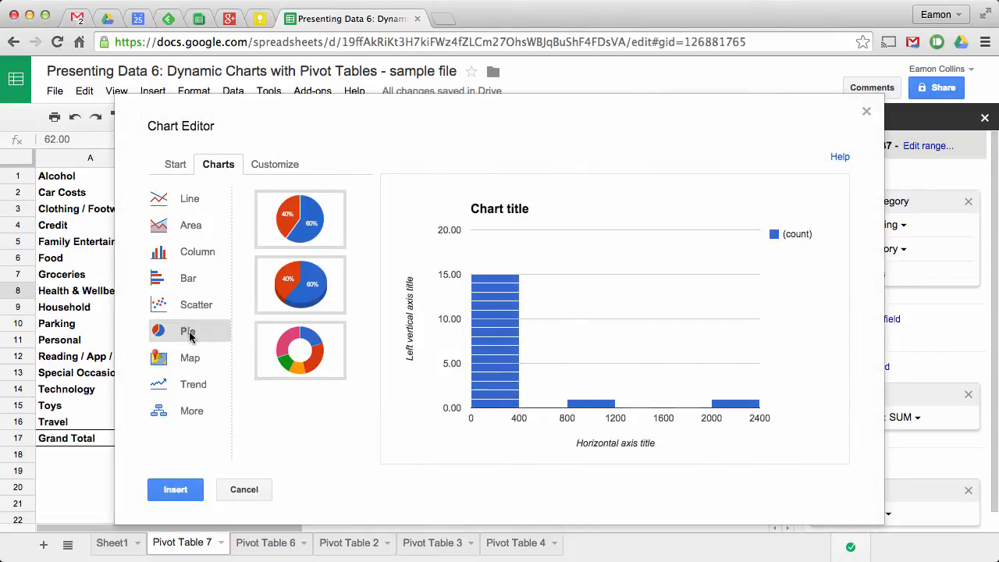
{"action": "left_click", "coordinate": [283, 301]}
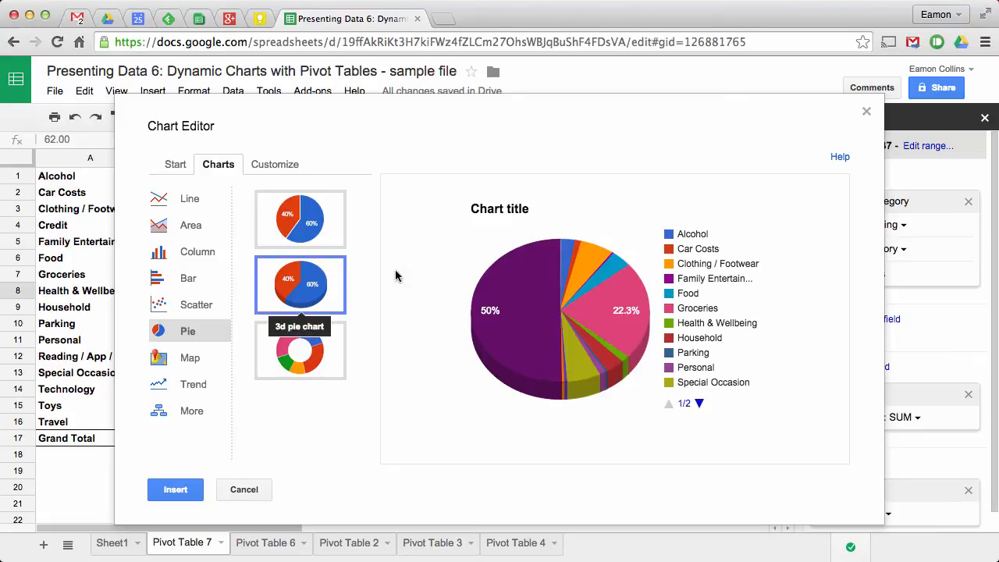
{"action": "left_click", "coordinate": [177, 489]}
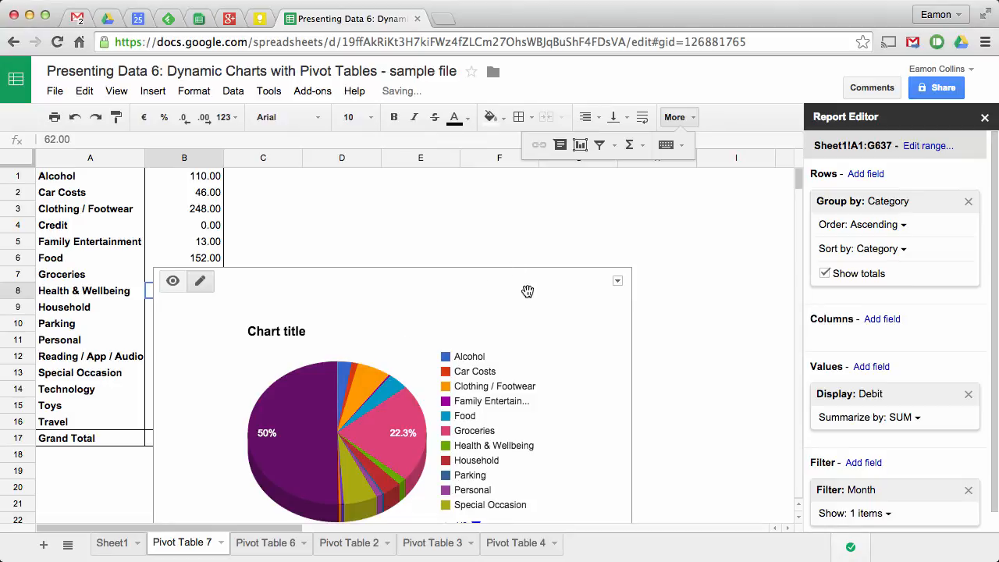
{"action": "left_click_drag", "start_coordinate": [522, 281], "coordinate": [614, 210]}
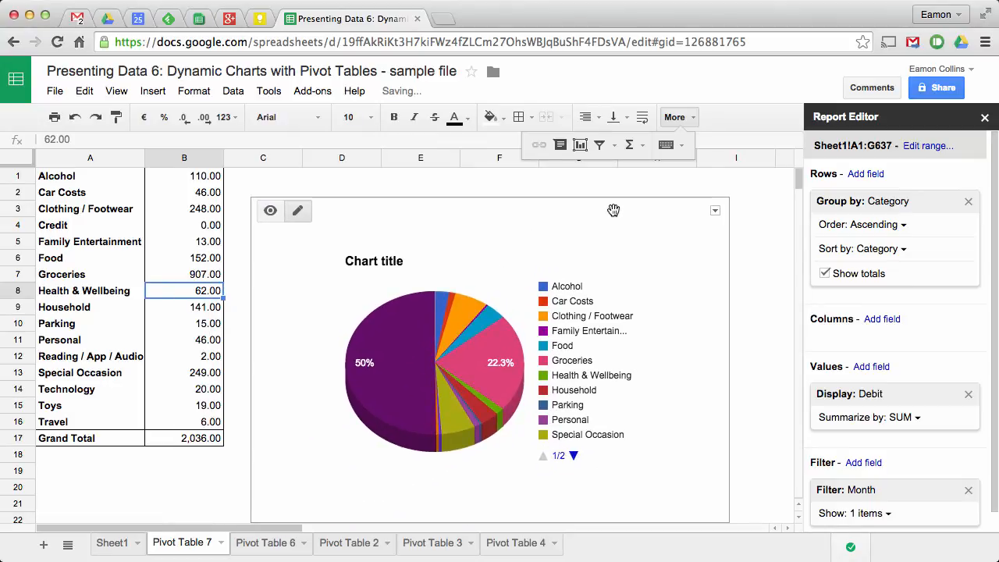
Change the pie chart's title to "% Split of Category spend".
{"action": "left_click", "coordinate": [389, 266]}
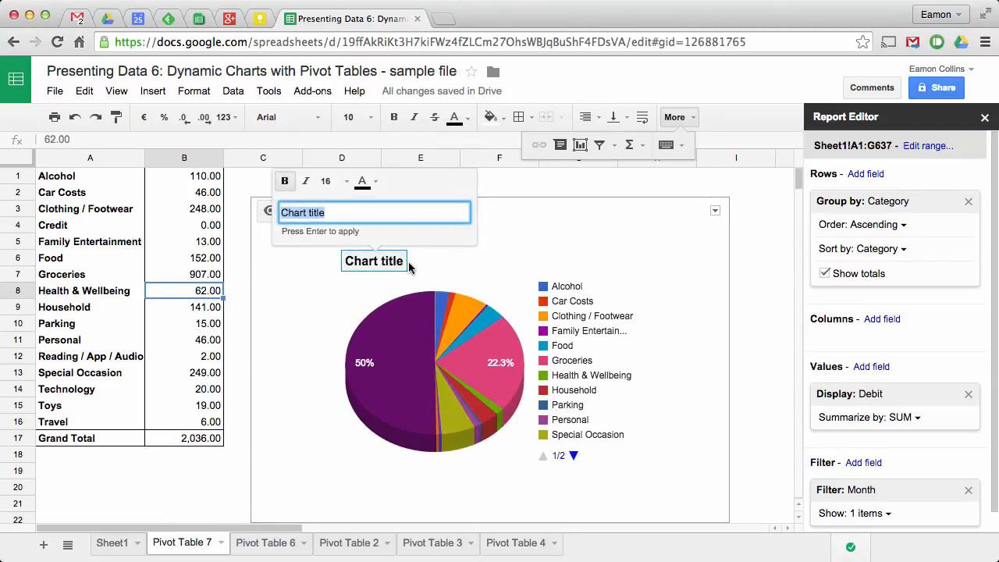
{"action": "type", "text": "%"}
{"action": "type", "text": "Split of Category spend"}
{"action": "key", "text": "Return"}
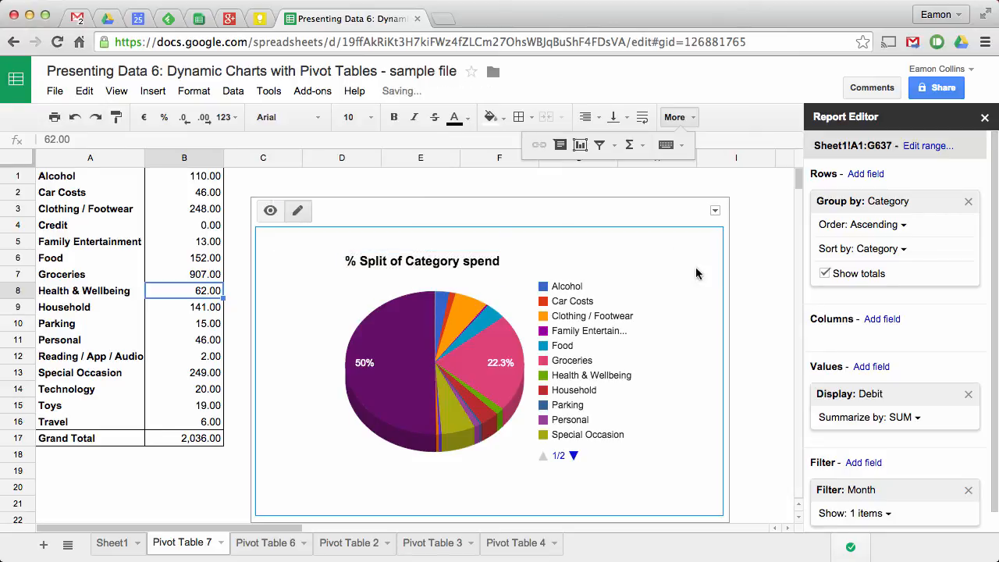
{"action": "left_click", "coordinate": [770, 294]}
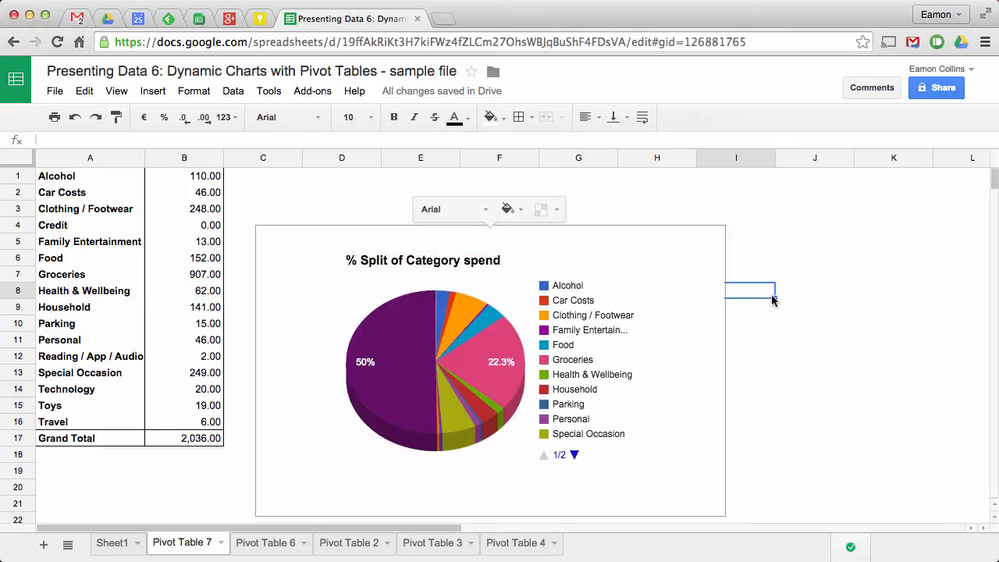
Change the pivot table's Month filter to show only Dec.
{"action": "left_click", "coordinate": [175, 259]}
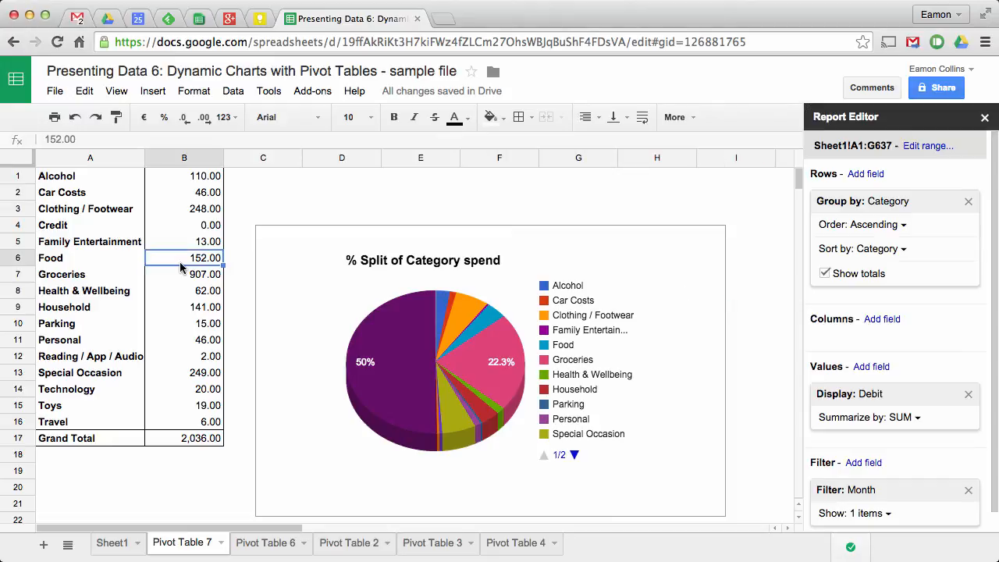
{"action": "left_click", "coordinate": [854, 512]}
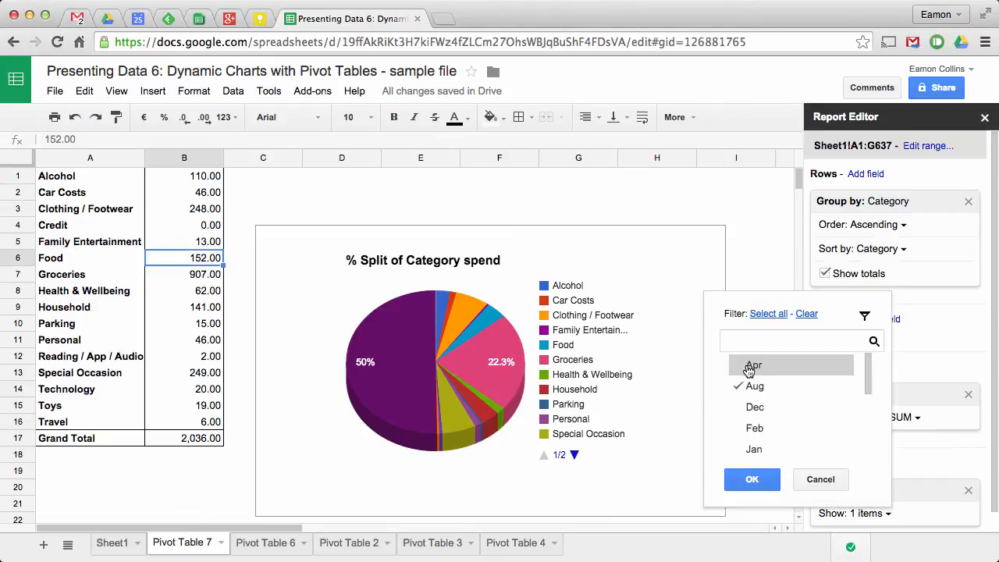
{"action": "left_click", "coordinate": [749, 386]}
{"action": "left_click", "coordinate": [750, 407]}
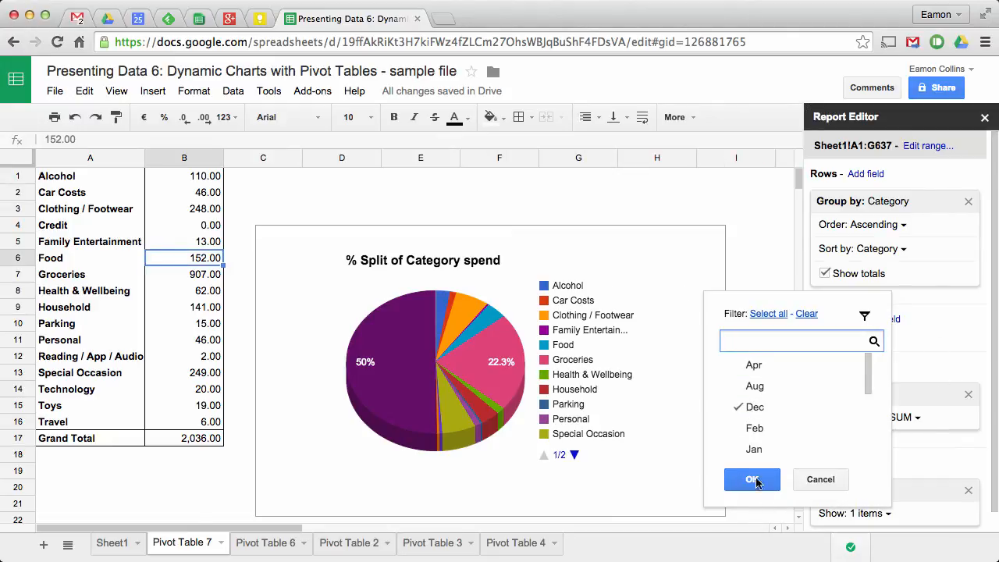
{"action": "left_click", "coordinate": [751, 480]}
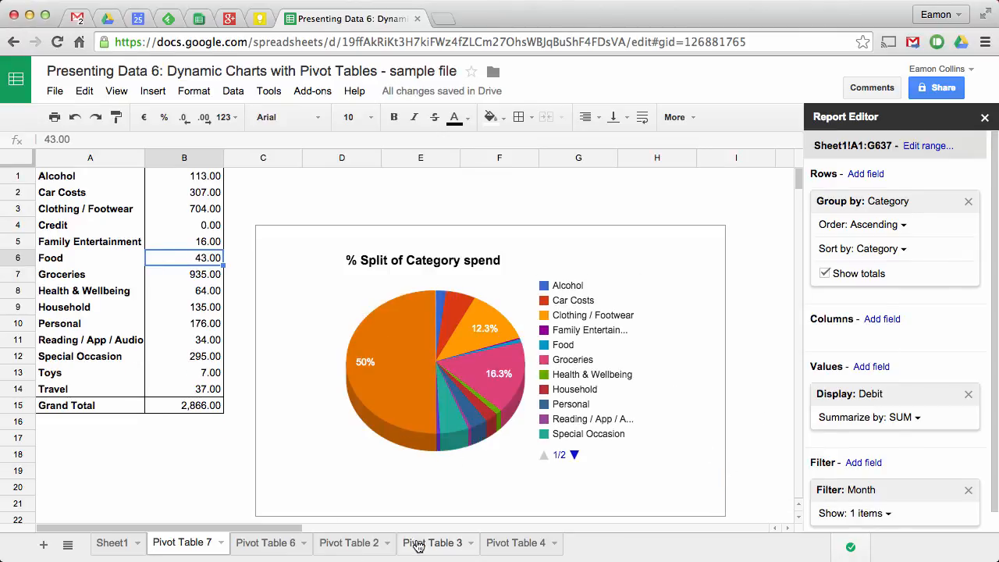
Open the Pivot Table 4 sheet to view its existing pivot table and chart.
{"action": "left_click", "coordinate": [449, 547]}
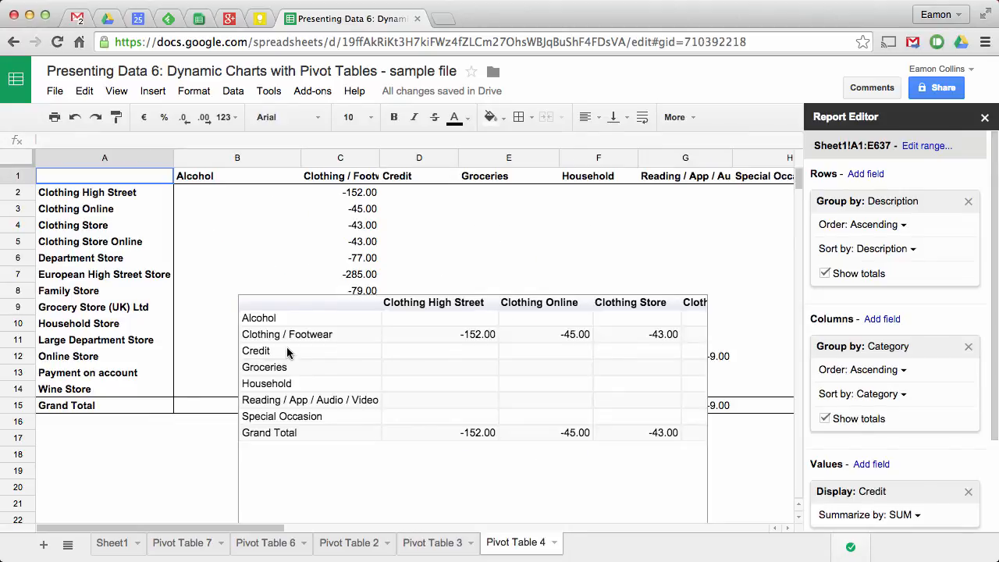